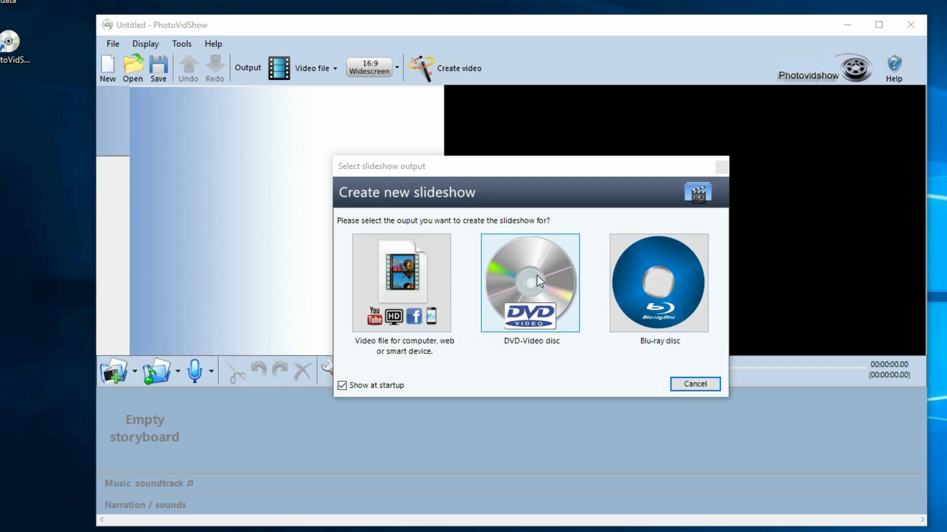
- Create a new slideshow for DVD-Video disc output
click(539, 281)
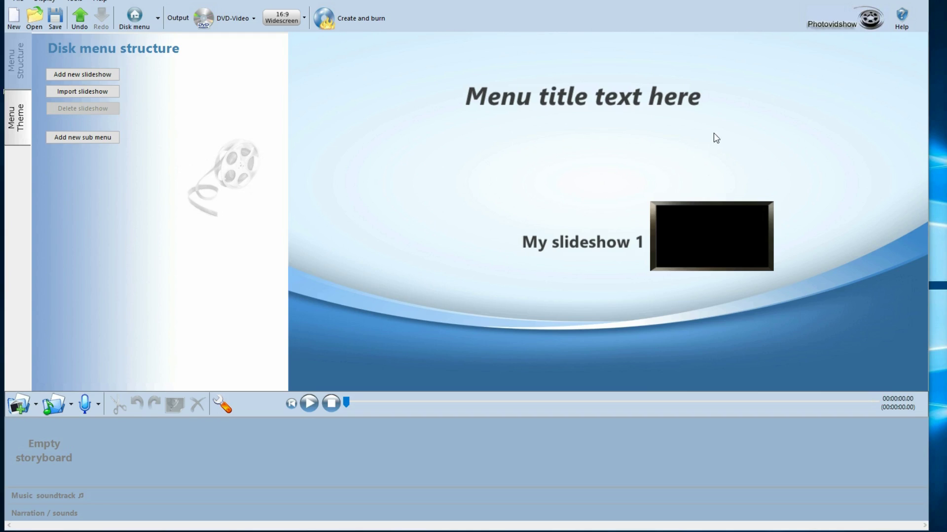
- View the welcome page of the program's help guide and close the guide
click(903, 13)
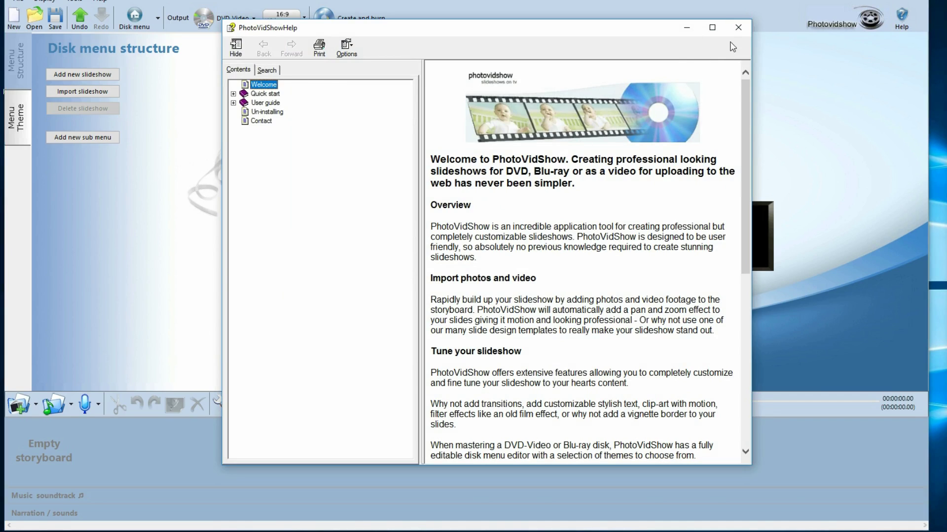
click(738, 27)
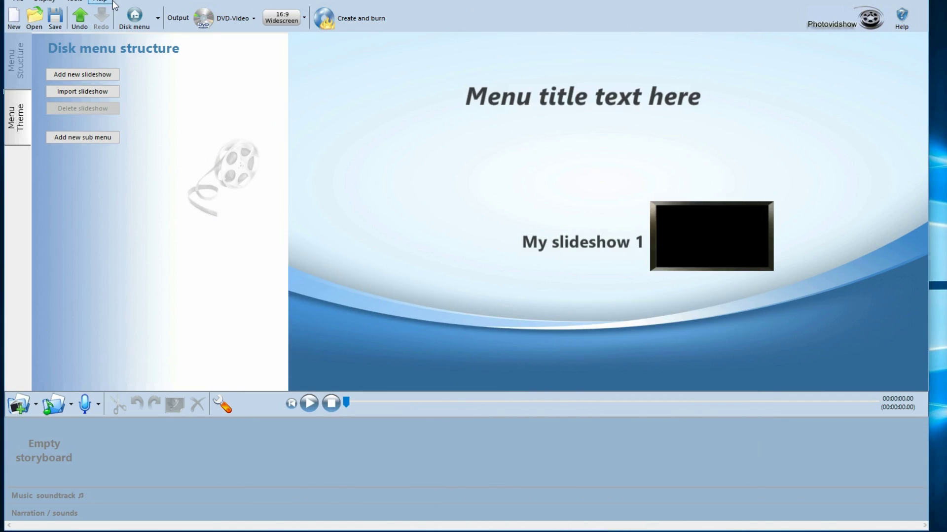
click(103, 4)
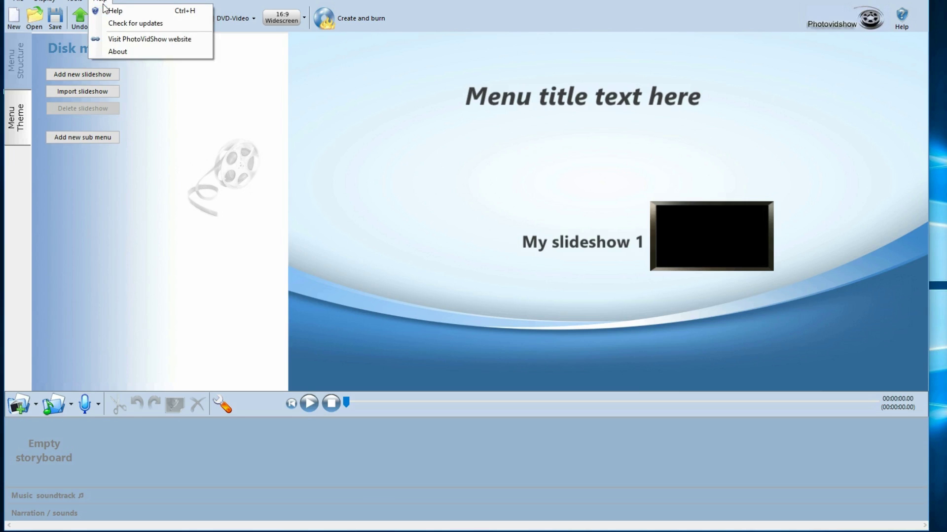
click(110, 11)
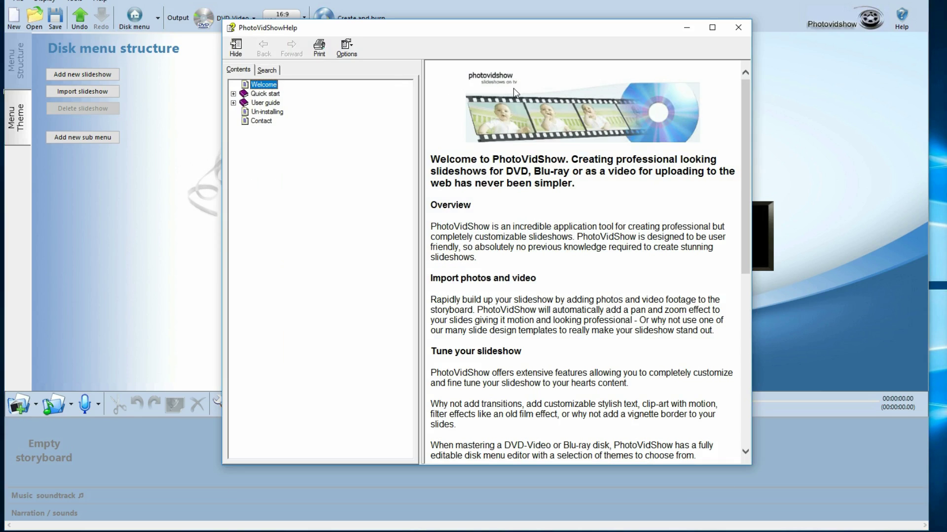
click(744, 31)
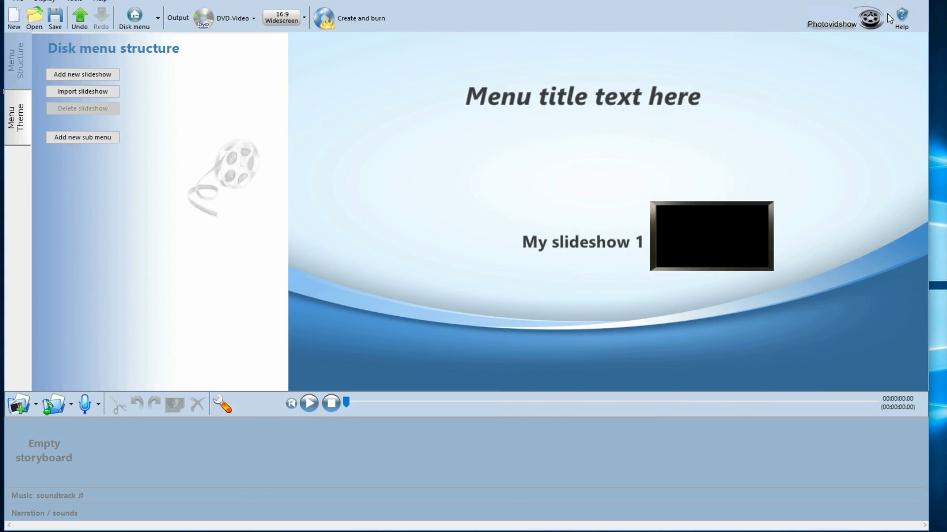
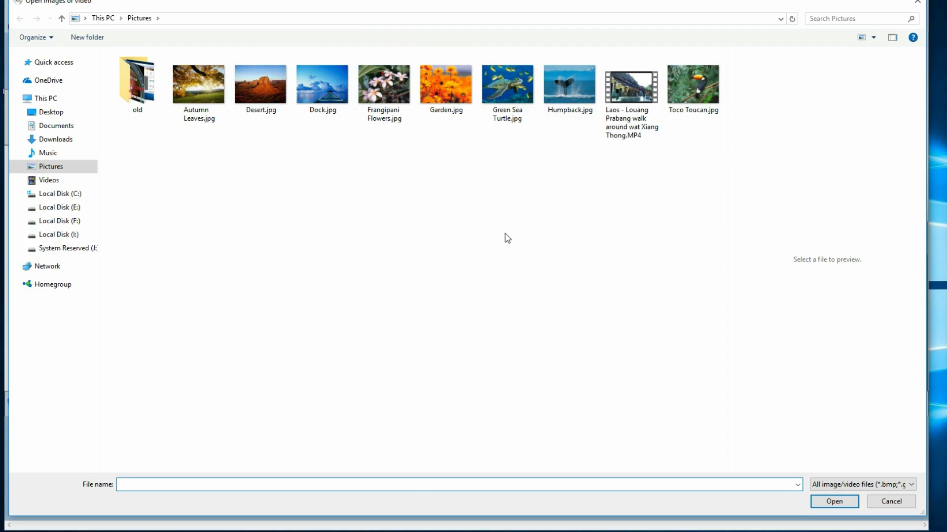
- Try selecting the Garden, Dock, Desert, Autumn Leaves, Frangipani Flowers and Green Sea Turtle pictures one by one, and clear the selection
click(213, 98)
click(271, 95)
click(311, 93)
click(374, 93)
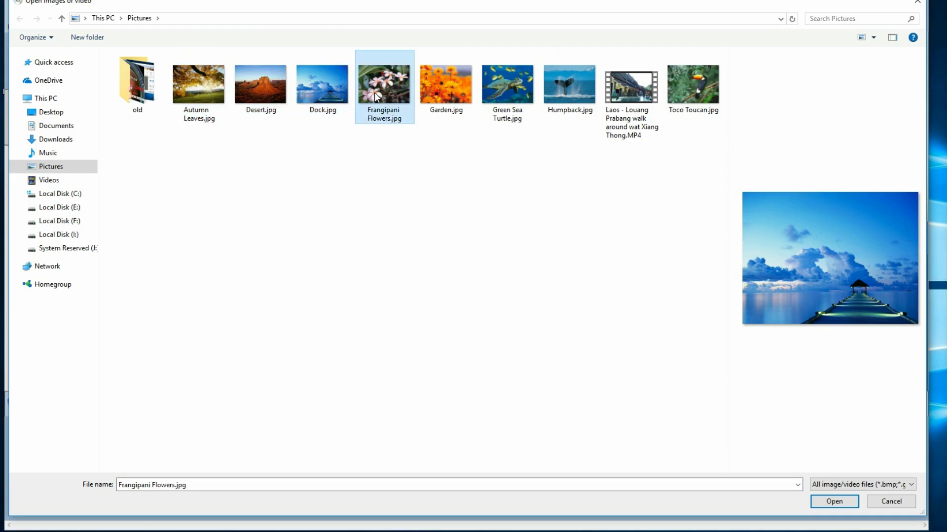
click(424, 91)
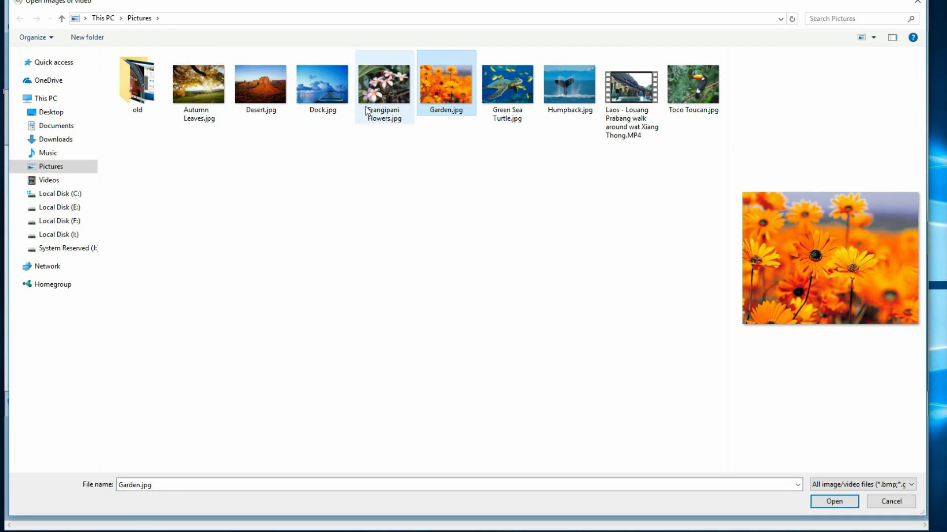
ctrl+click(324, 93)
ctrl+click(262, 87)
ctrl+click(193, 86)
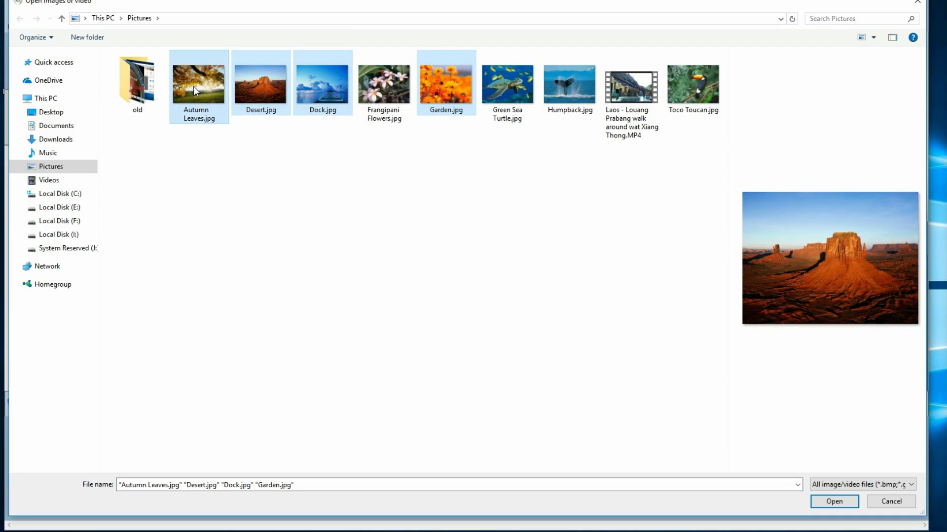
ctrl+click(379, 79)
ctrl+click(492, 81)
click(490, 193)
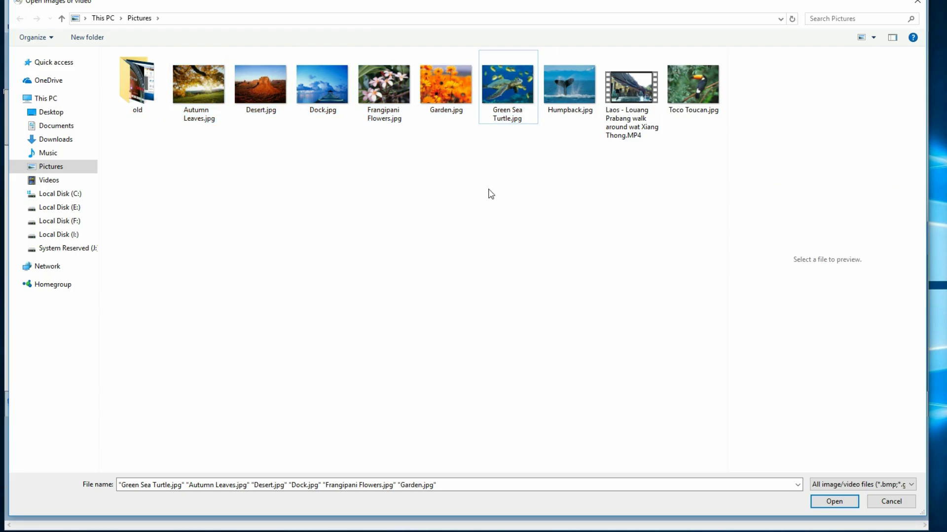
- Try selecting the whole range of files from Autumn Leaves.jpg to Toco Toucan.jpg, and clear the selection
click(200, 87)
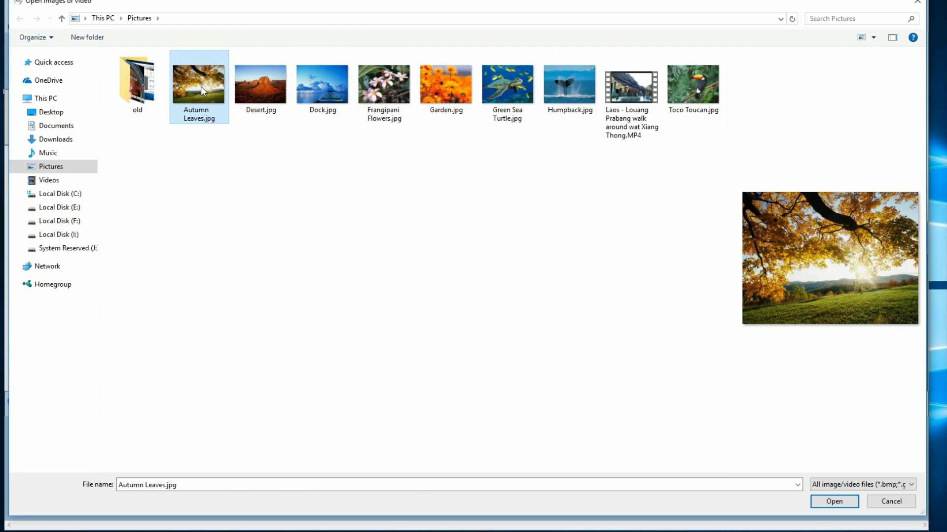
shift+click(697, 90)
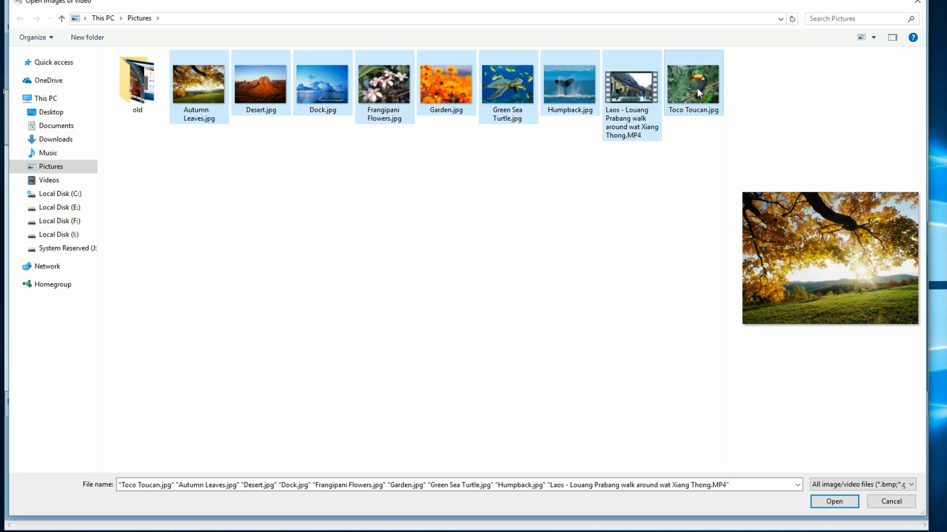
click(673, 182)
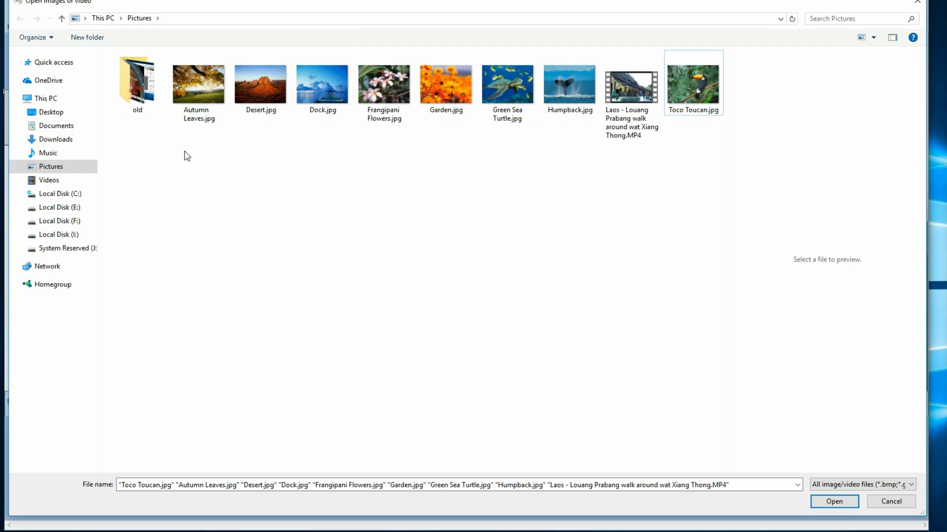
- Import all the pictures and the Laos MP4 video from the Pictures folder into the storyboard, leaving out the old folder
drag(185, 151, 733, 84)
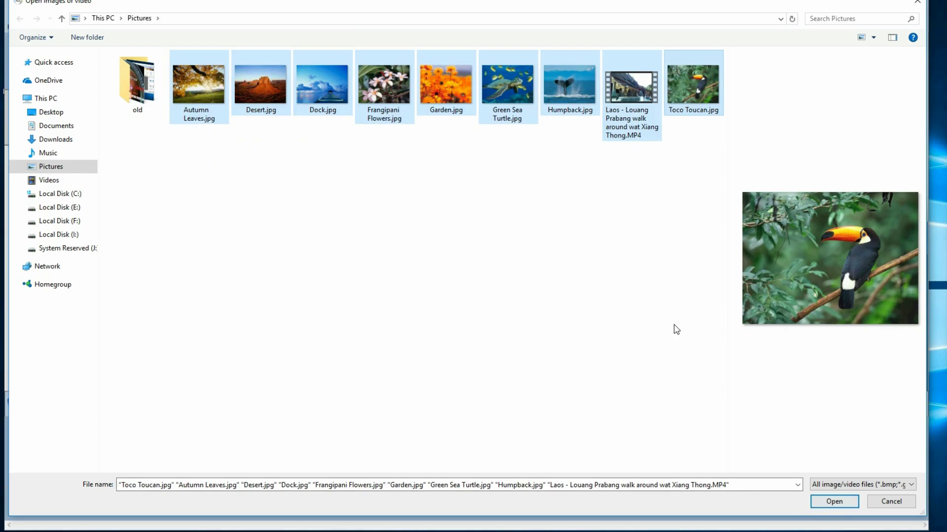
click(840, 508)
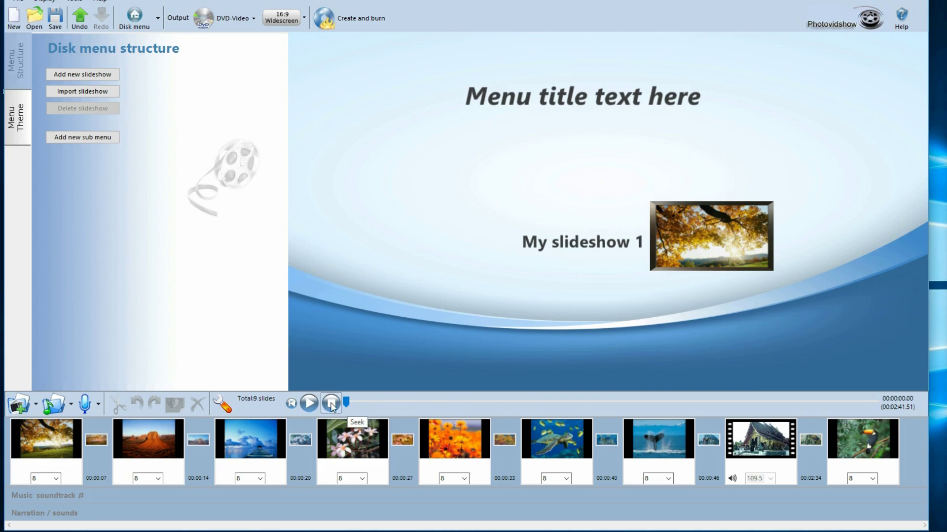
- Preview the slideshow, skip ahead in the playback, and stop it back at the beginning
click(307, 404)
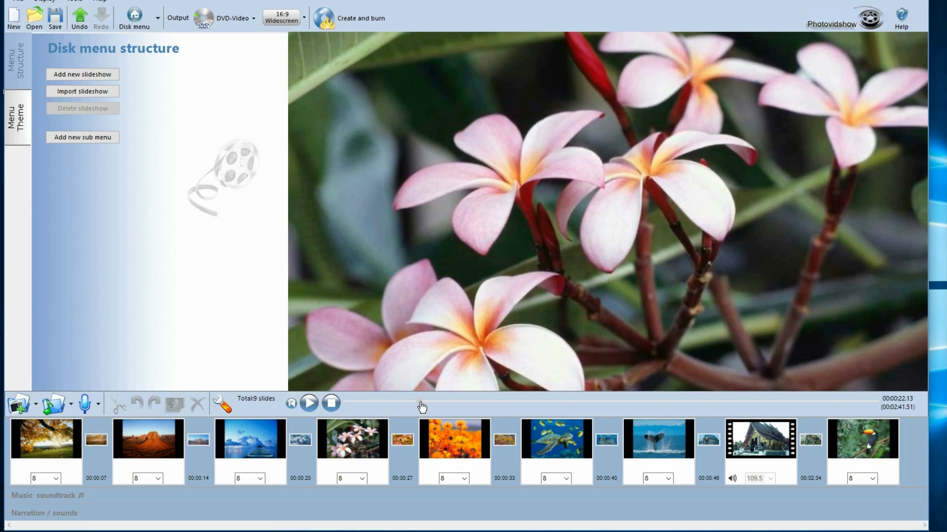
mouse_move(420, 403)
mouse_down()
mouse_move(623, 414)
mouse_move(794, 405)
mouse_move(460, 414)
mouse_up()
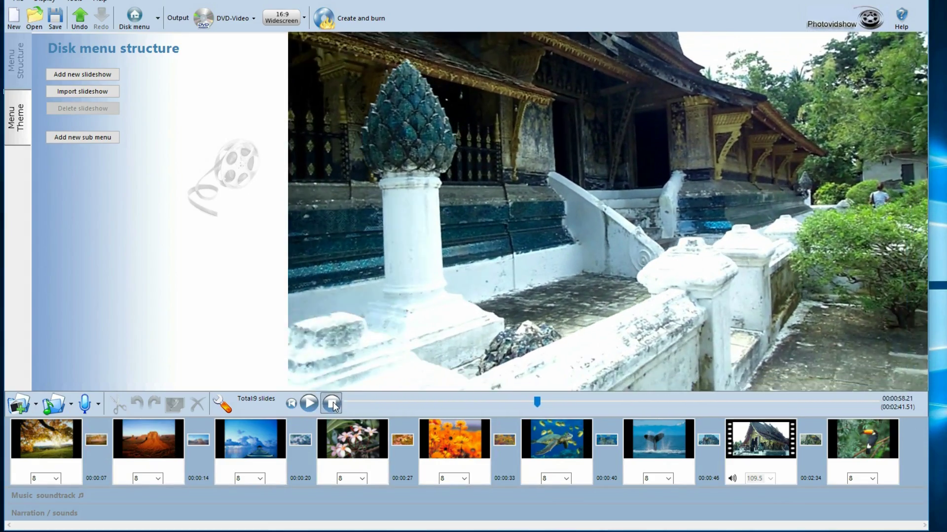
click(331, 403)
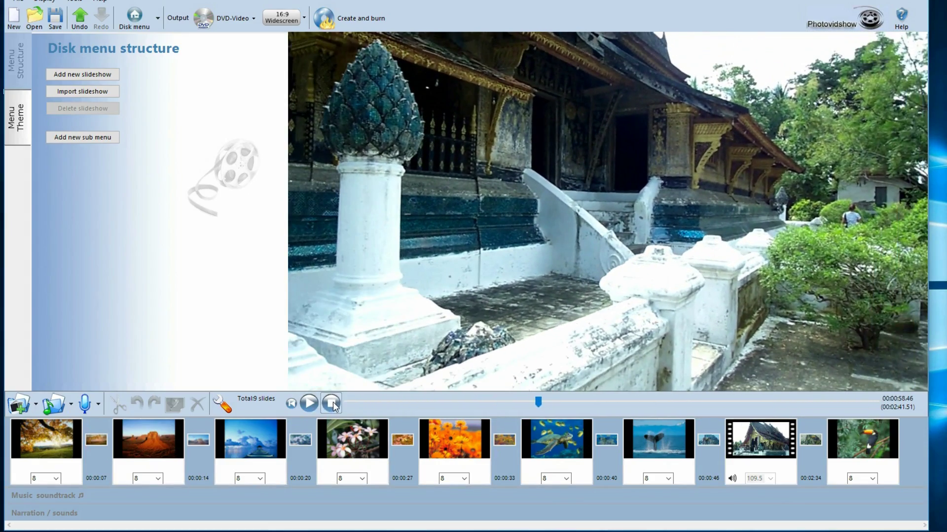
click(292, 403)
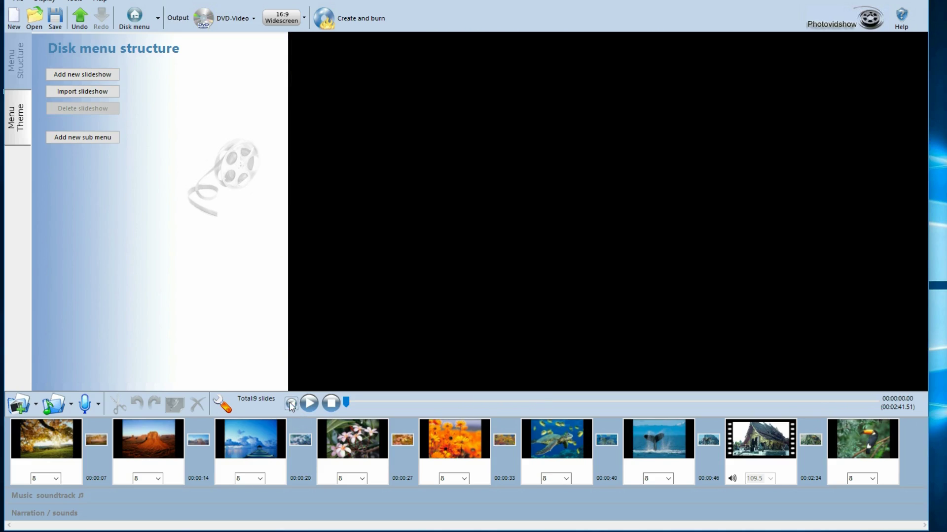
- Compare the disk menu's theme and structure settings and bring the disk menu back into the preview
click(19, 122)
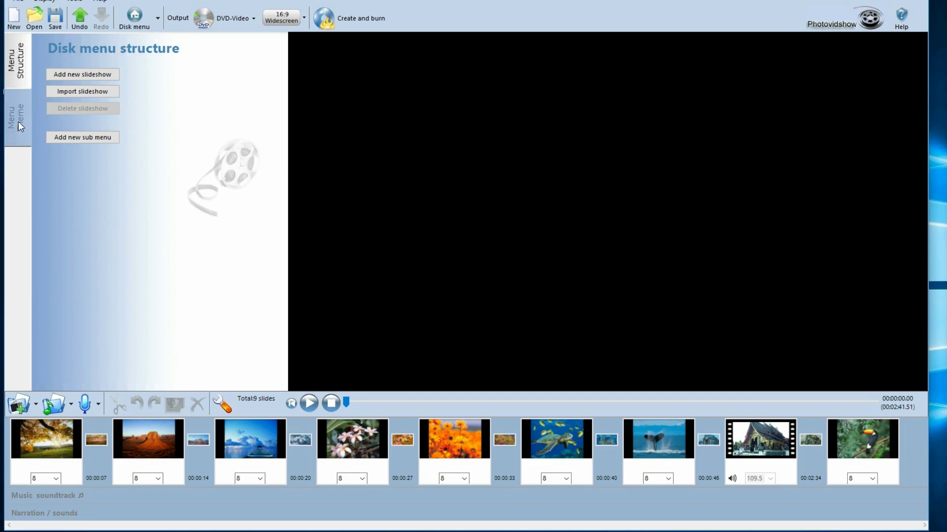
click(16, 69)
click(18, 119)
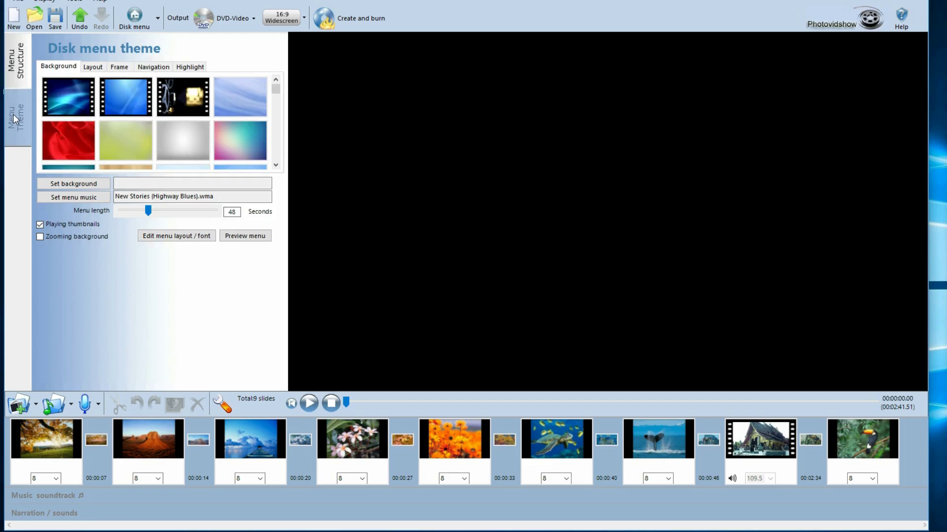
click(13, 62)
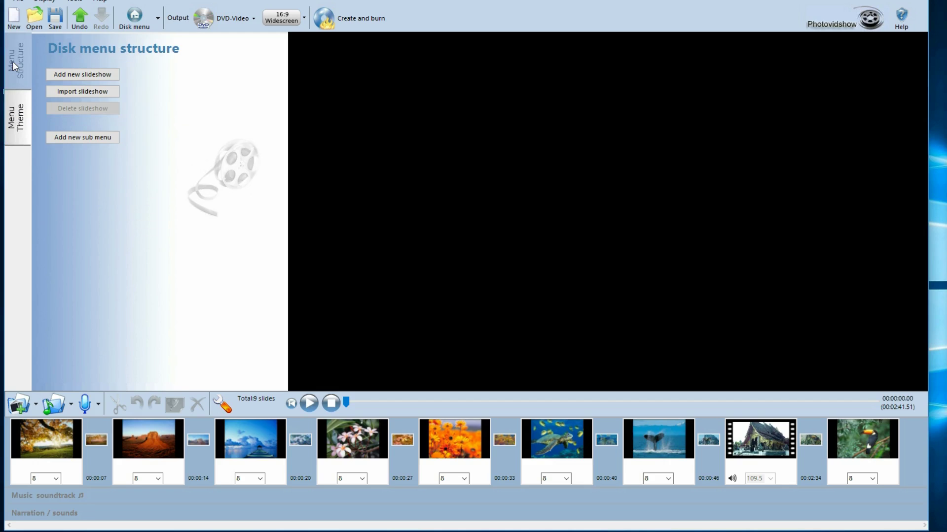
click(134, 18)
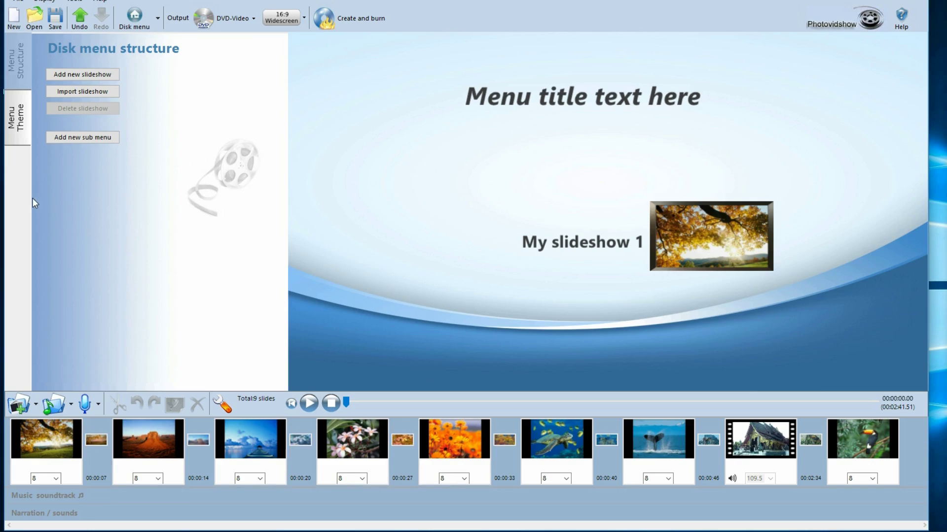
- Look through the disk menu theme's layout, frame, navigation and highlight options
click(19, 134)
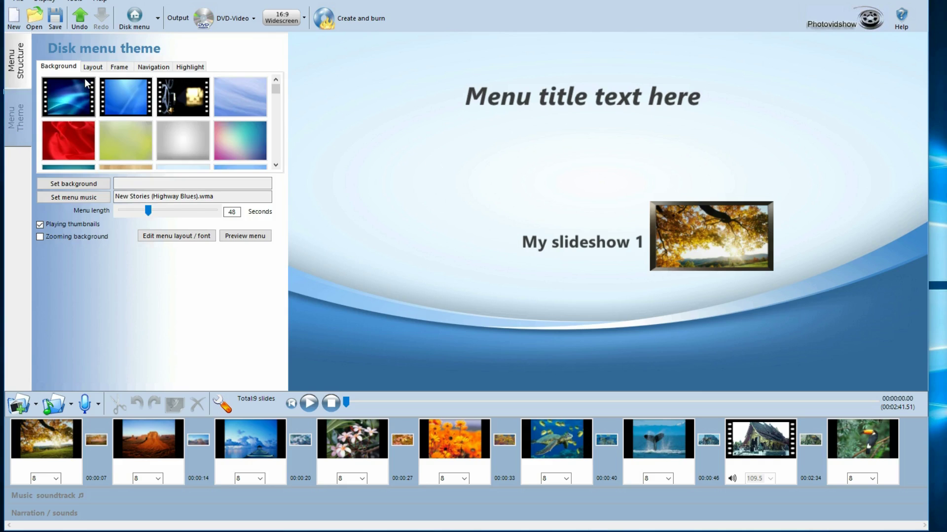
click(92, 67)
click(123, 72)
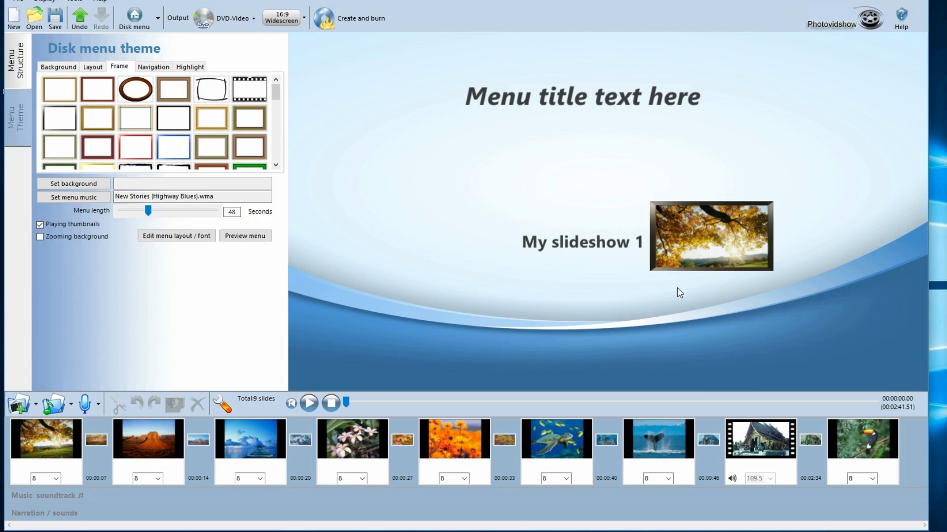
click(154, 68)
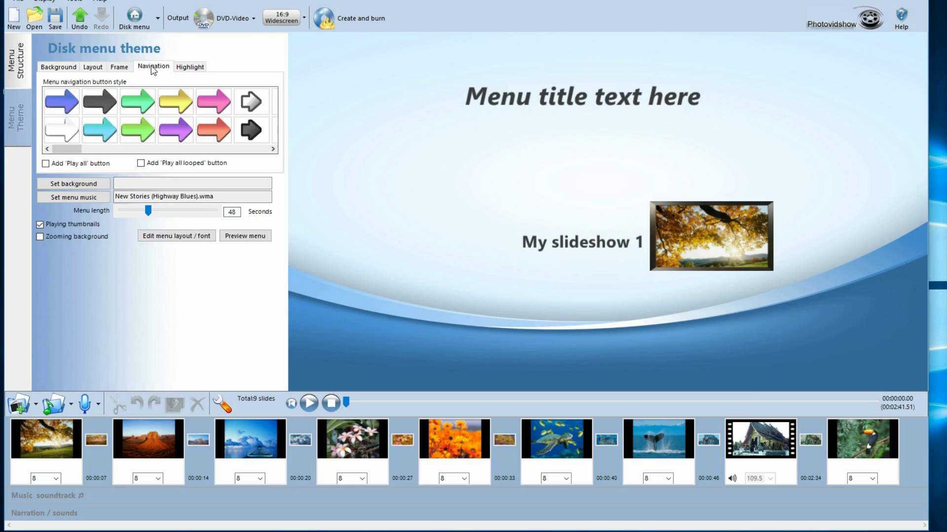
click(193, 68)
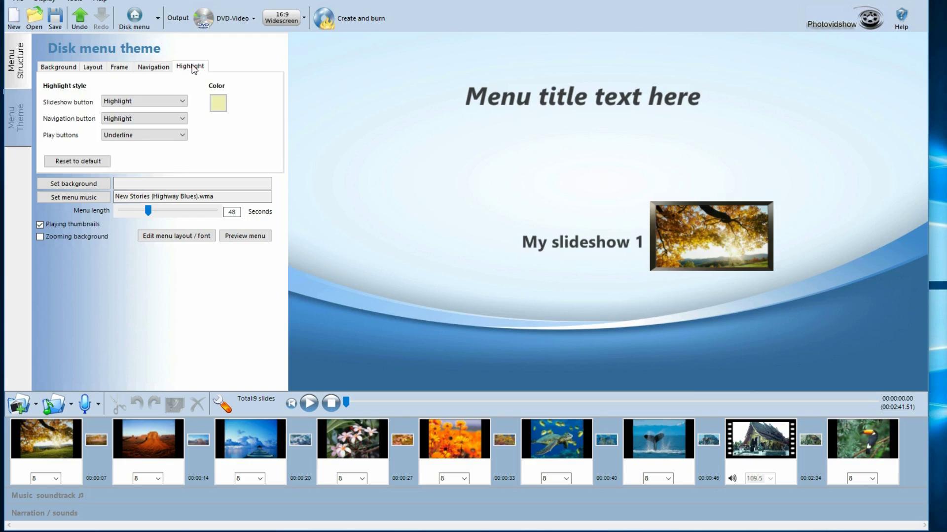
- Add a second slideshow to the disk menu structure and delete it again
click(20, 65)
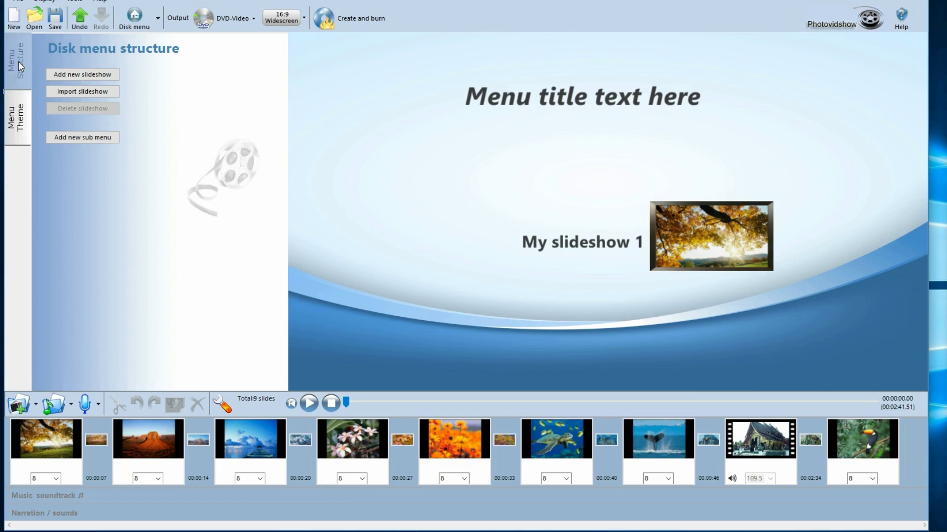
click(91, 78)
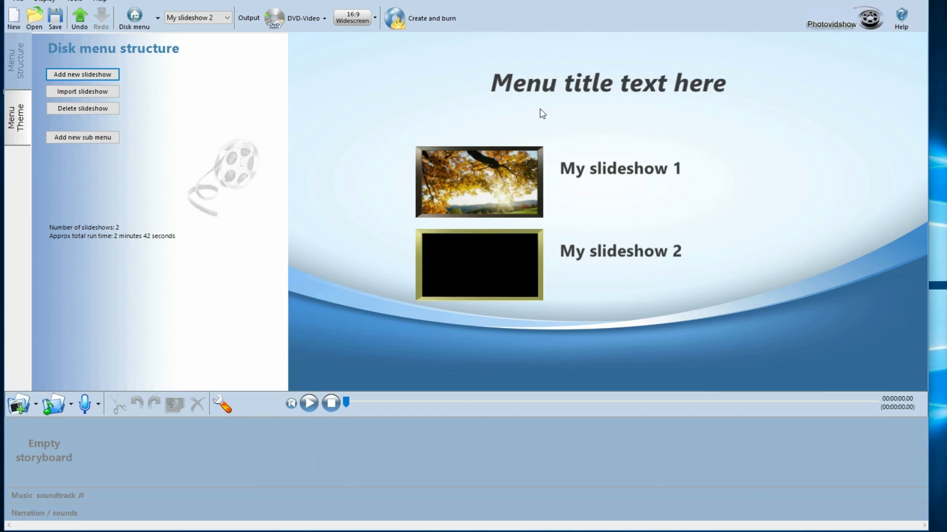
right_click(513, 247)
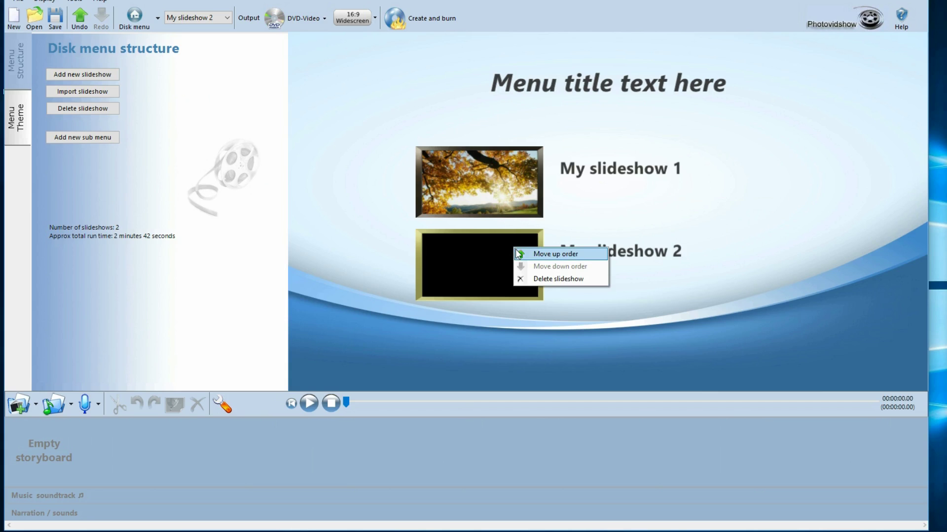
click(543, 281)
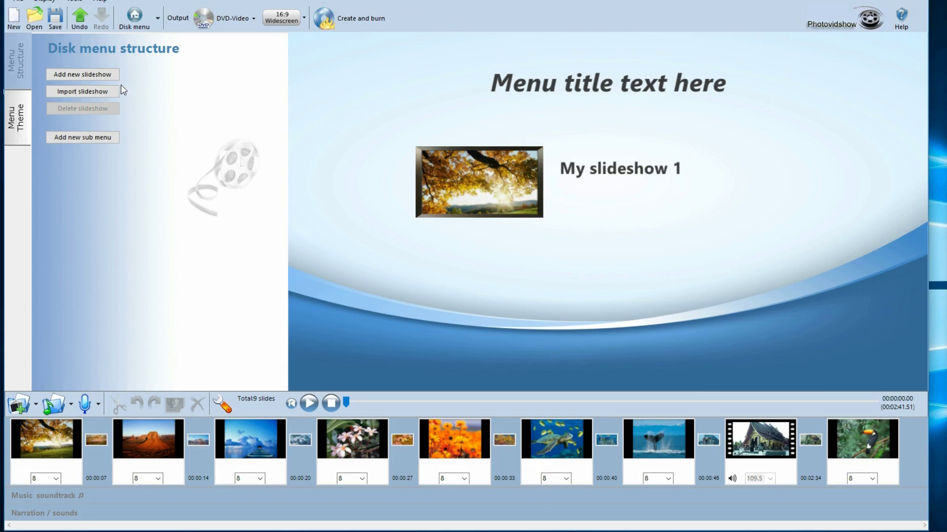
- Undo both the deletion and the addition of the second slideshow
click(80, 21)
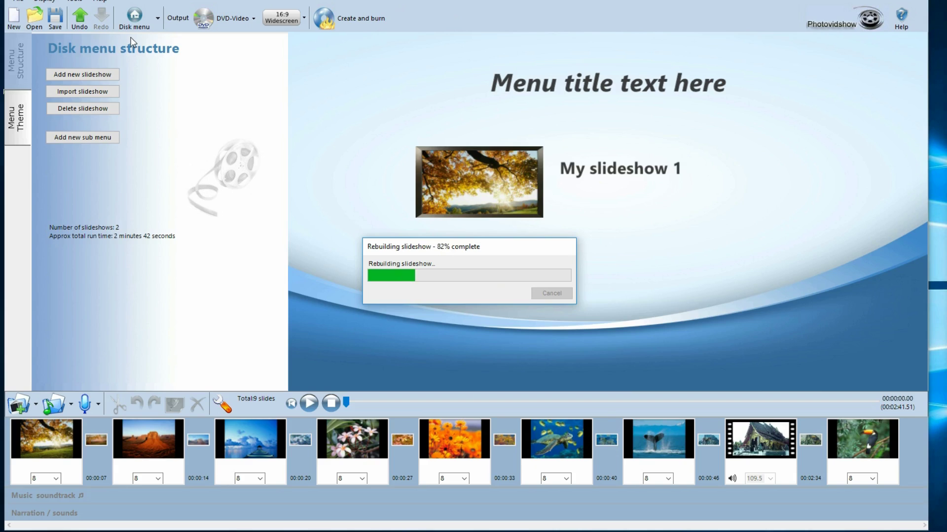
click(81, 19)
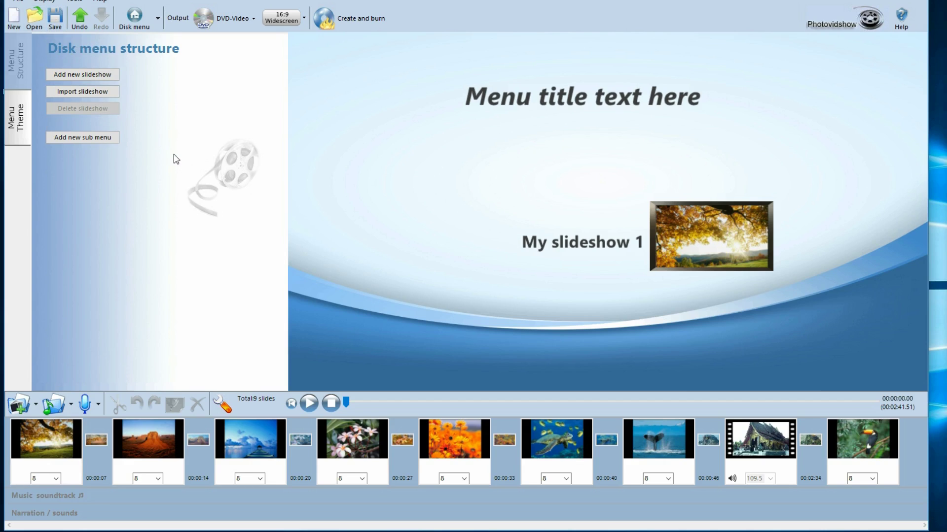
- Save the project in the Projects folder under the file name project3
key(ctrl+s)
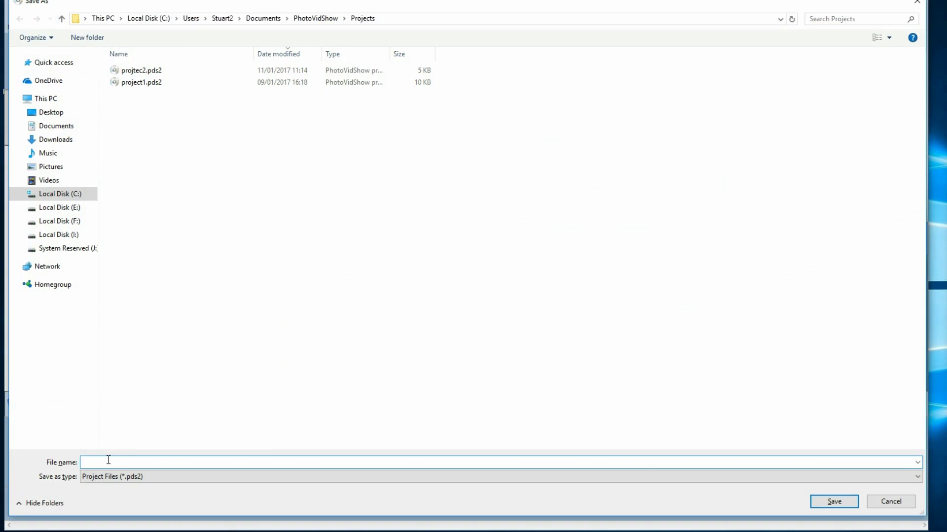
text(projecr3)
key(BackSpace)
key(BackSpace)
text(t3)
key(Return)
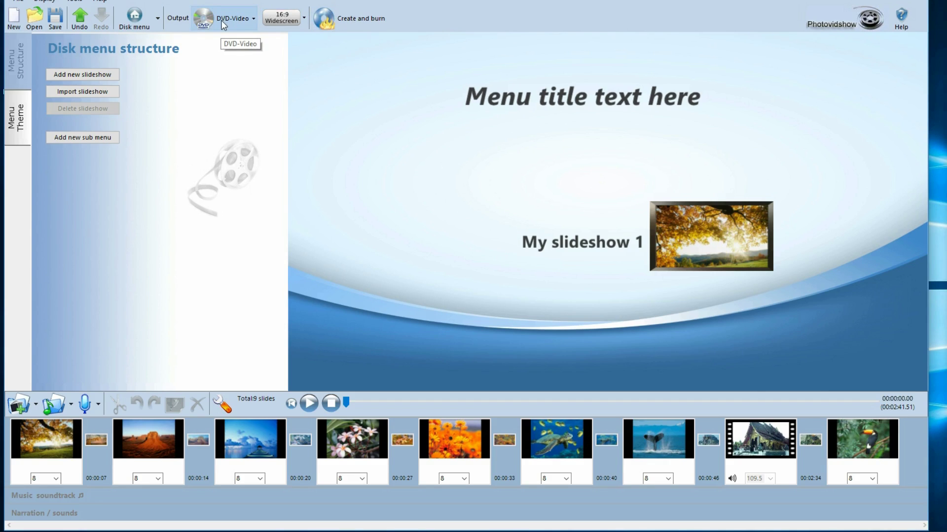
- Switch the project's output type to a video file for computer or web
click(246, 17)
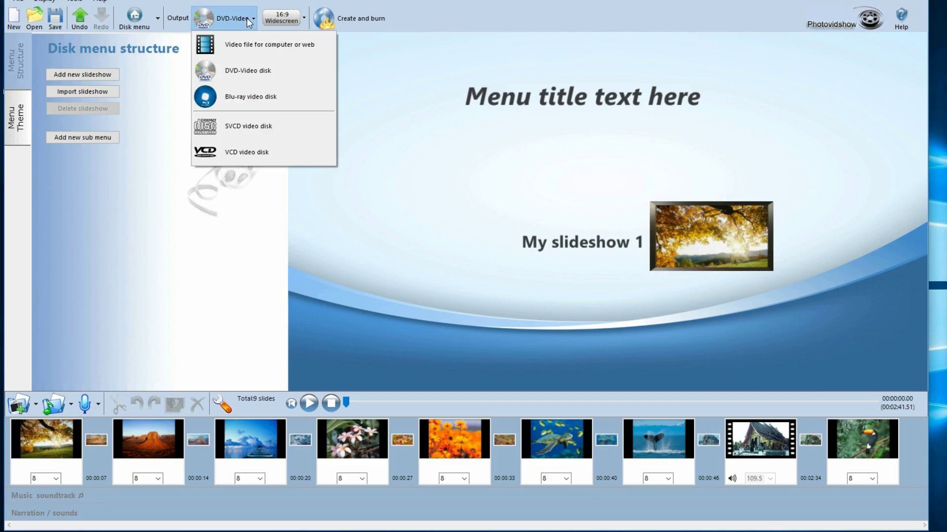
click(249, 48)
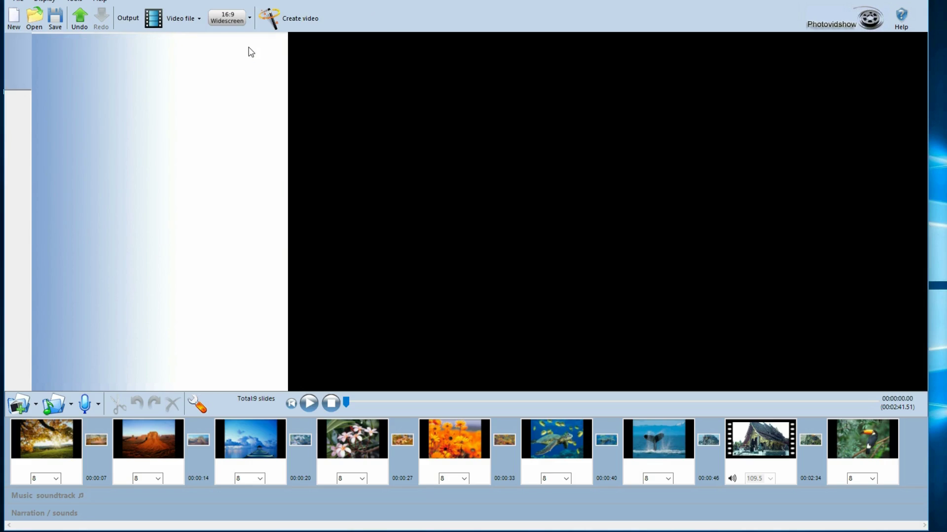
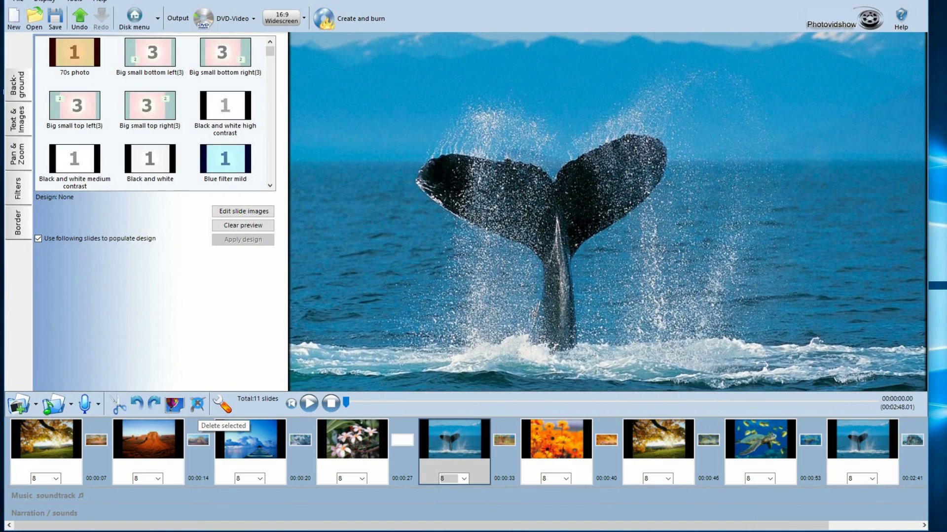
- Remove the extra whale tail slide after the pink-white flowers and the second autumn leaves slide from the slideshow
click(198, 406)
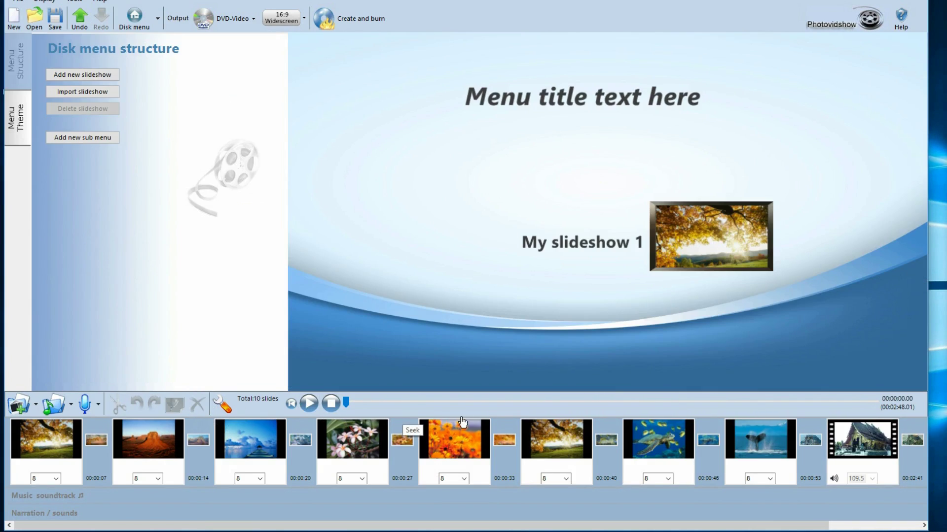
click(551, 441)
right_click(551, 441)
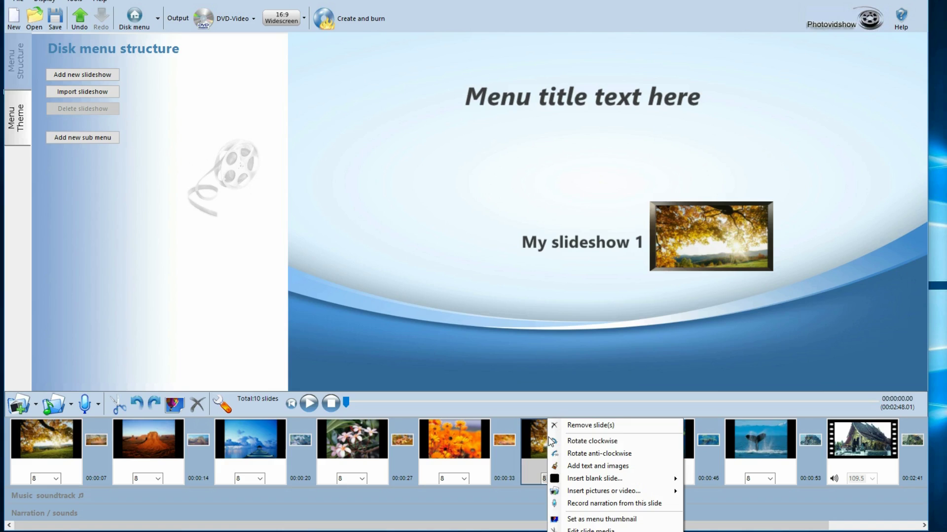
click(585, 426)
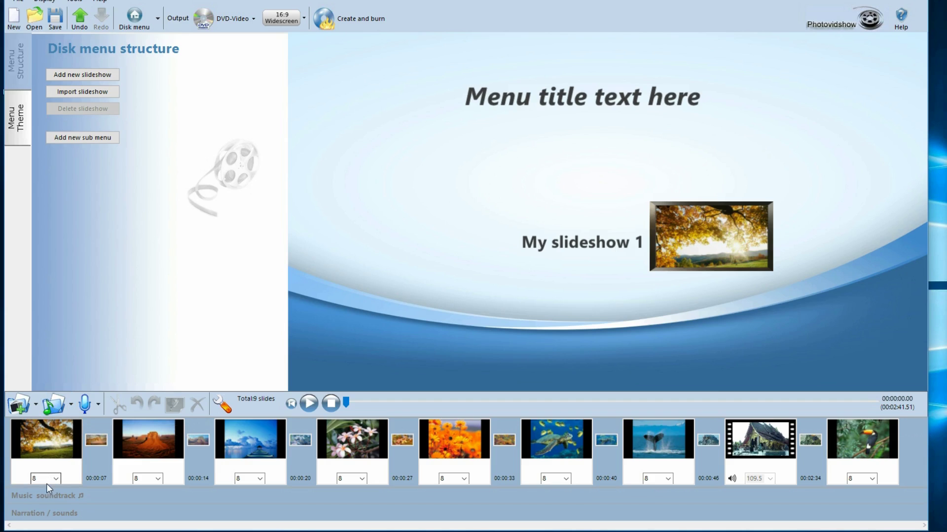
- Add - Falling.mp3 as the slideshow's background music and look at its trim settings in the music track list
click(50, 407)
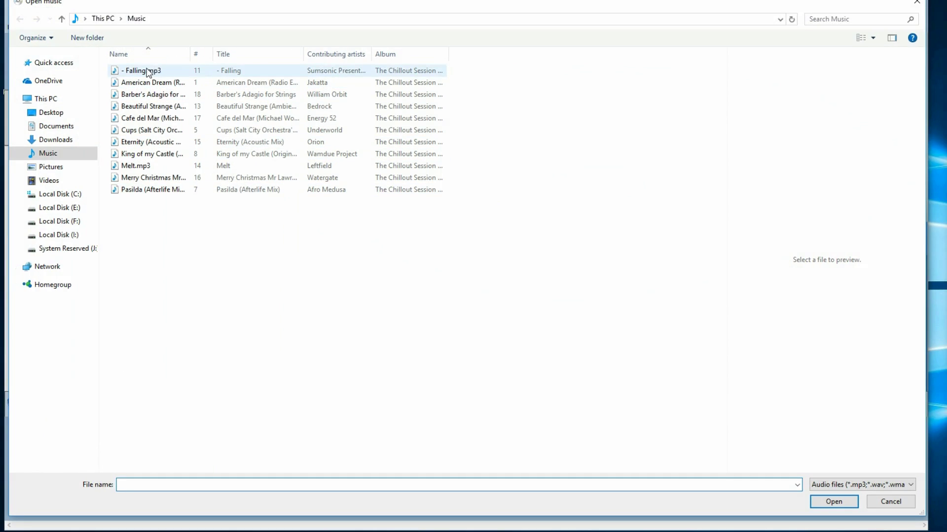
double_click(148, 71)
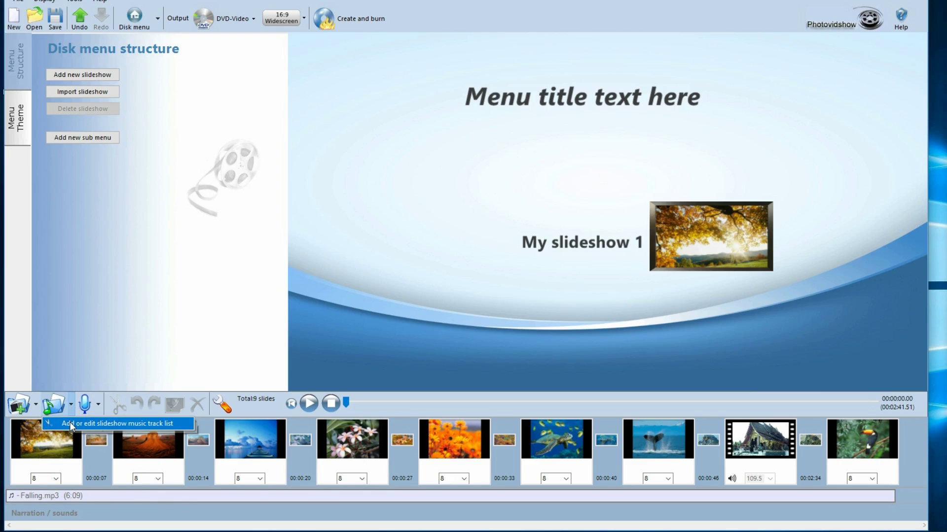
click(70, 423)
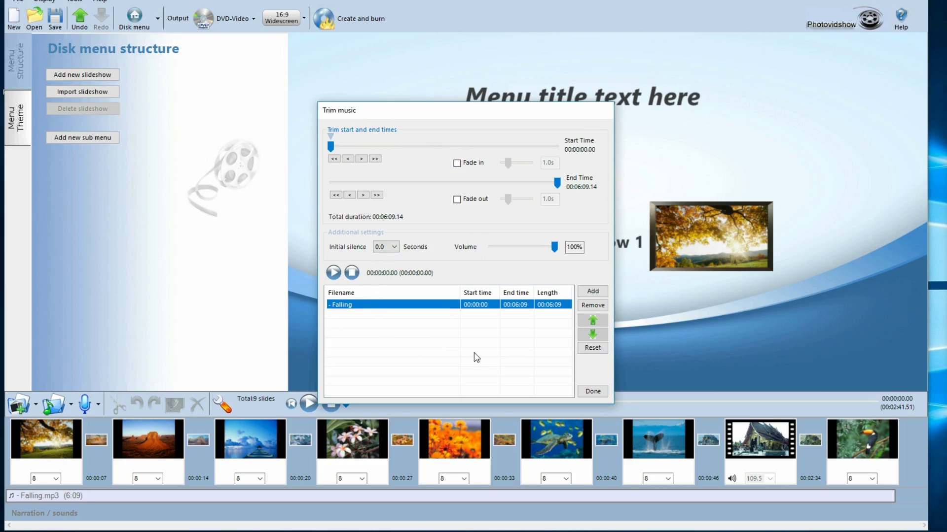
click(603, 393)
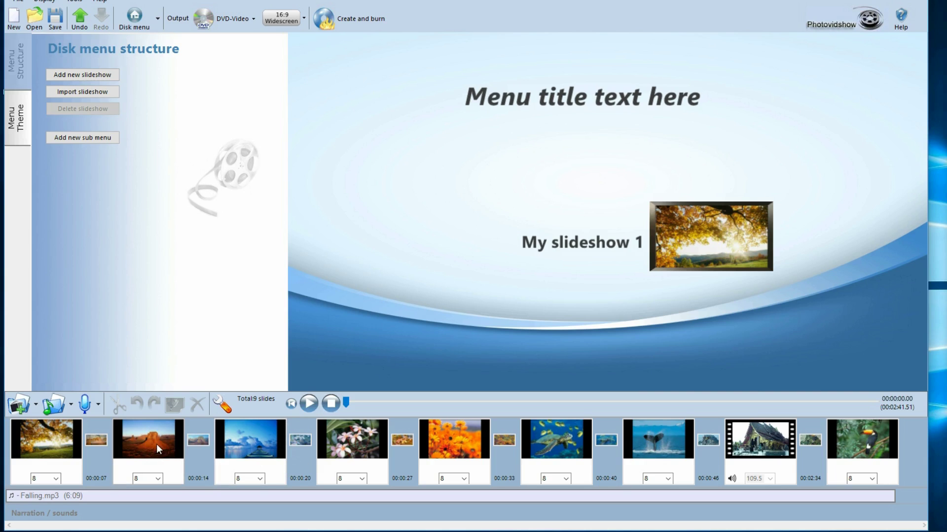
- Edit the autumn leaves slide's media, setting the image brightness to -0.48 and the contrast to 1.52
click(49, 448)
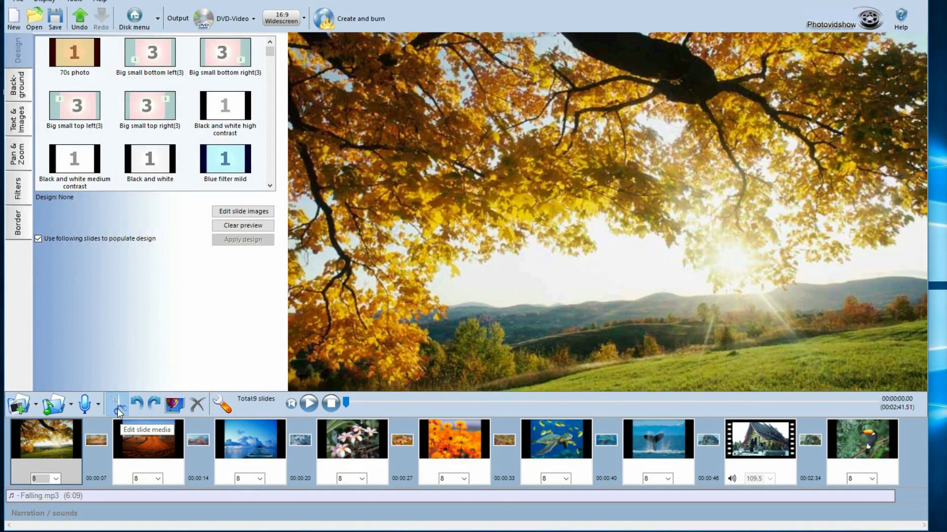
click(118, 408)
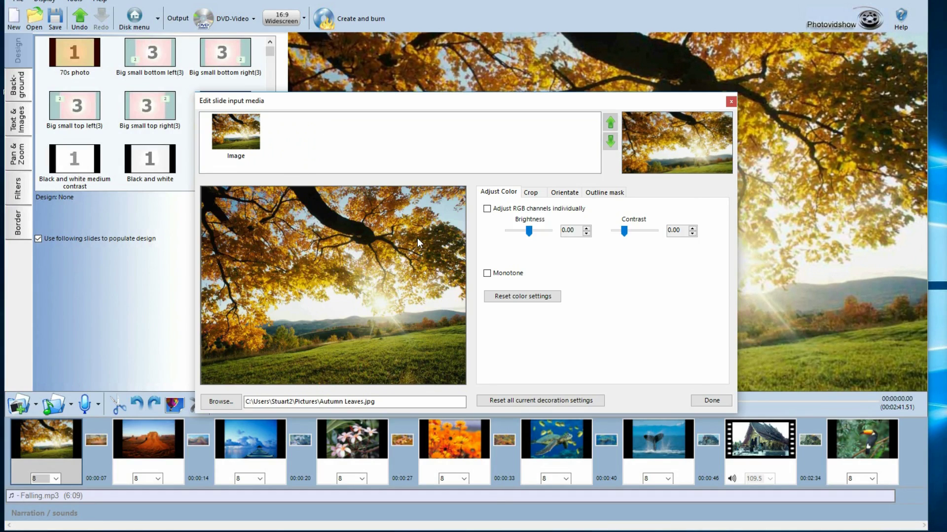
click(528, 232)
drag(528, 232, 519, 232)
drag(625, 232, 641, 232)
- Adjust the RGB channels individually with green brightness at -0.18, and make the image monotone
click(508, 209)
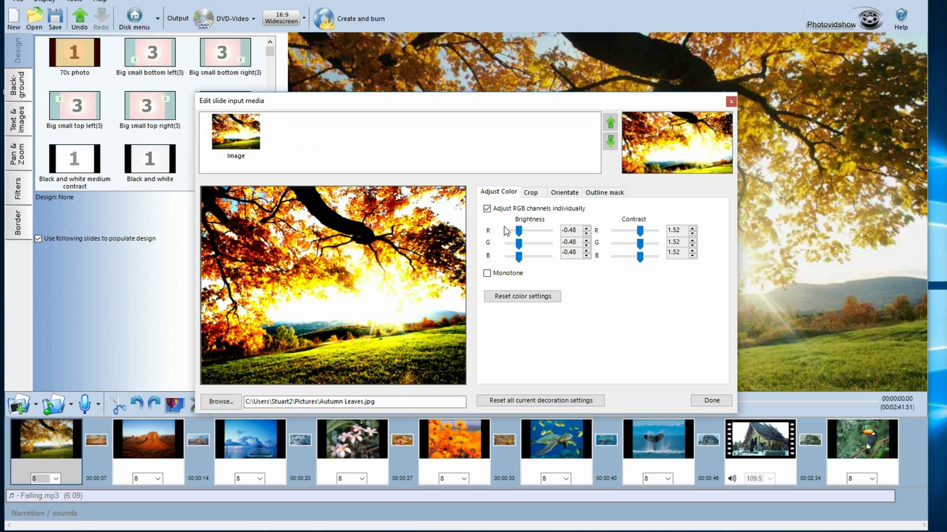
drag(521, 245, 528, 249)
click(487, 273)
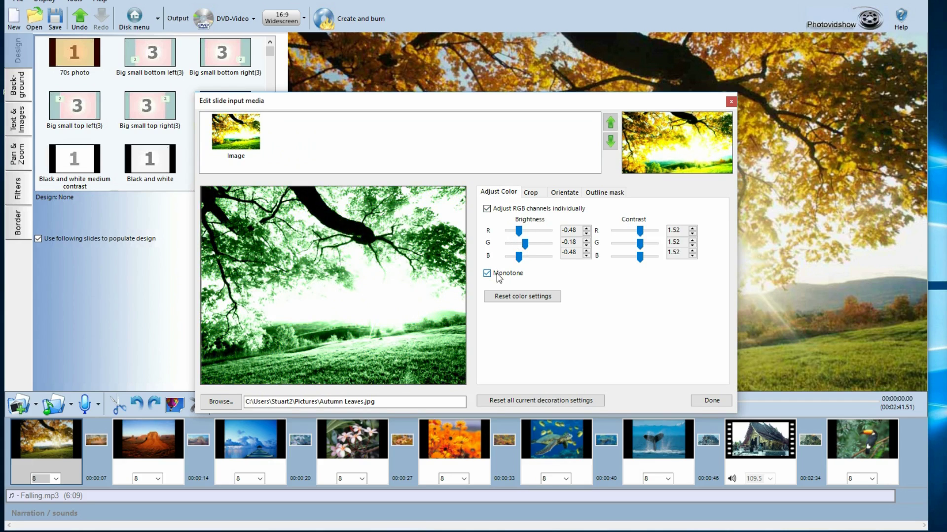
- Try cropping the autumn leaves image to a 614 x 461 region, and turn cropping off again
click(531, 193)
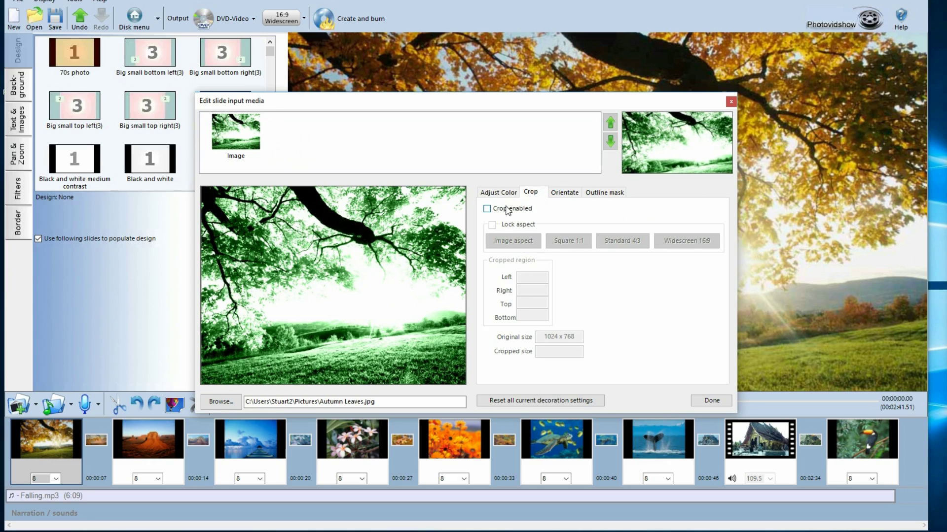
click(507, 211)
drag(348, 289, 372, 287)
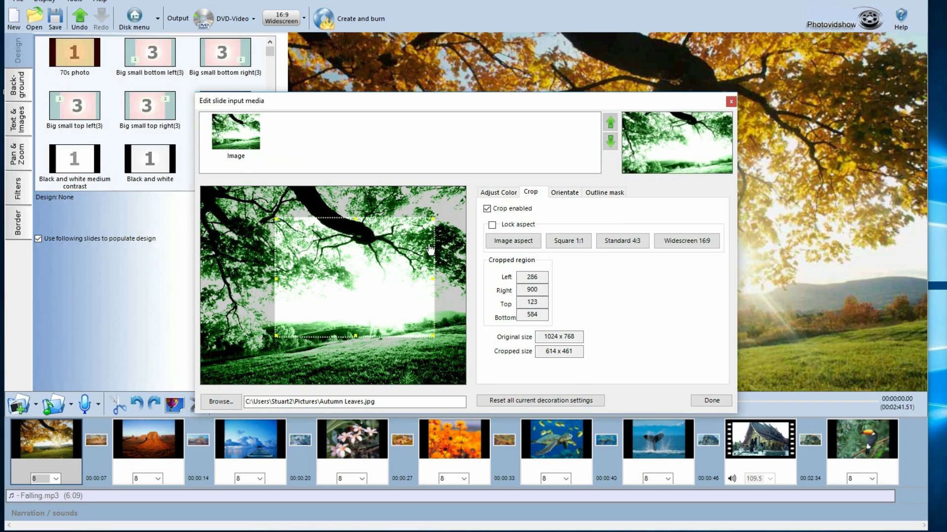
click(487, 209)
- Try rotating the autumn leaves image anti-clockwise and clockwise, returning it to its original orientation
click(564, 193)
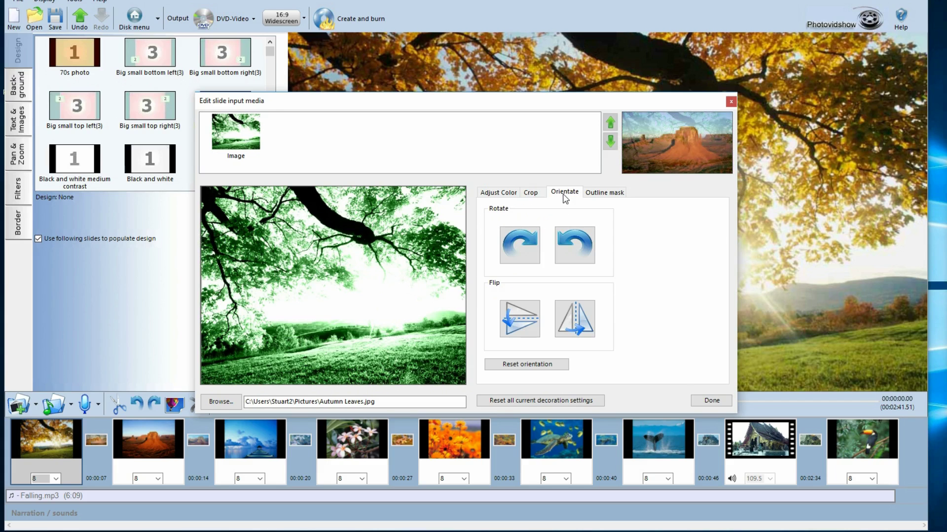
click(578, 248)
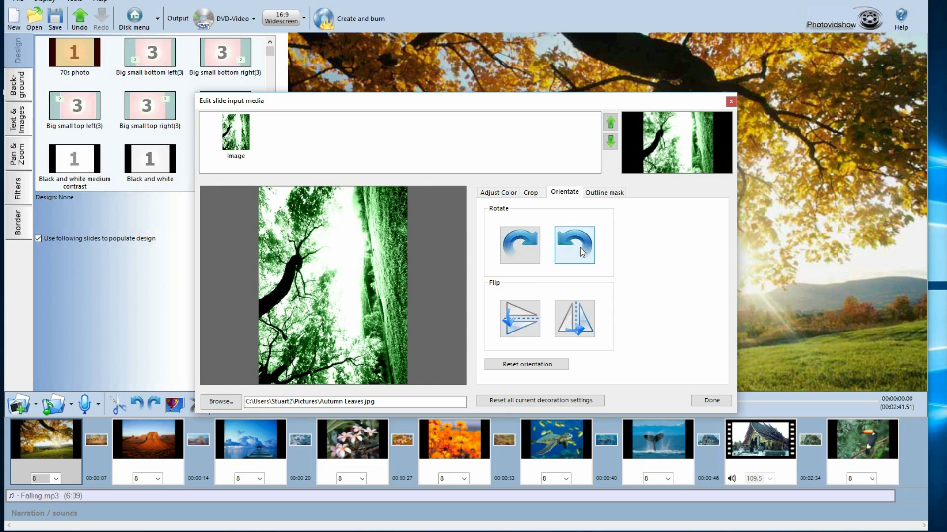
click(527, 249)
click(522, 248)
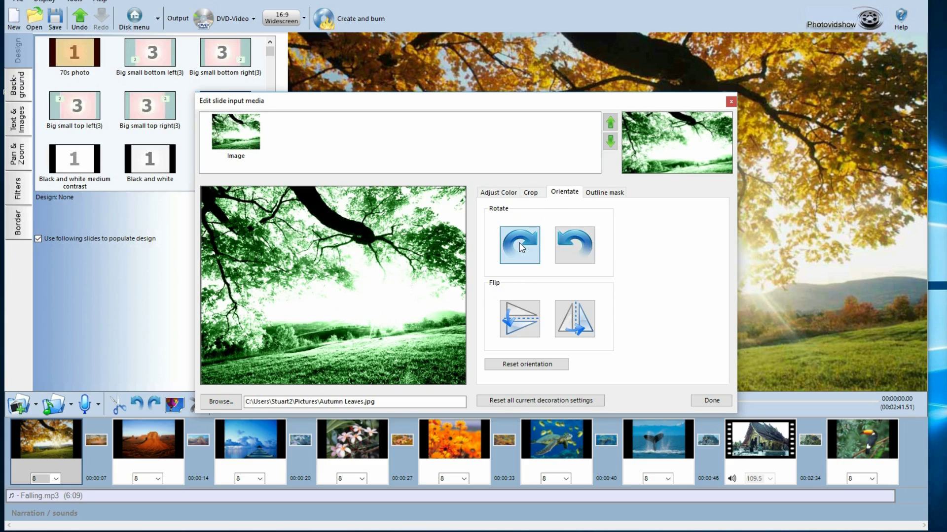
click(574, 245)
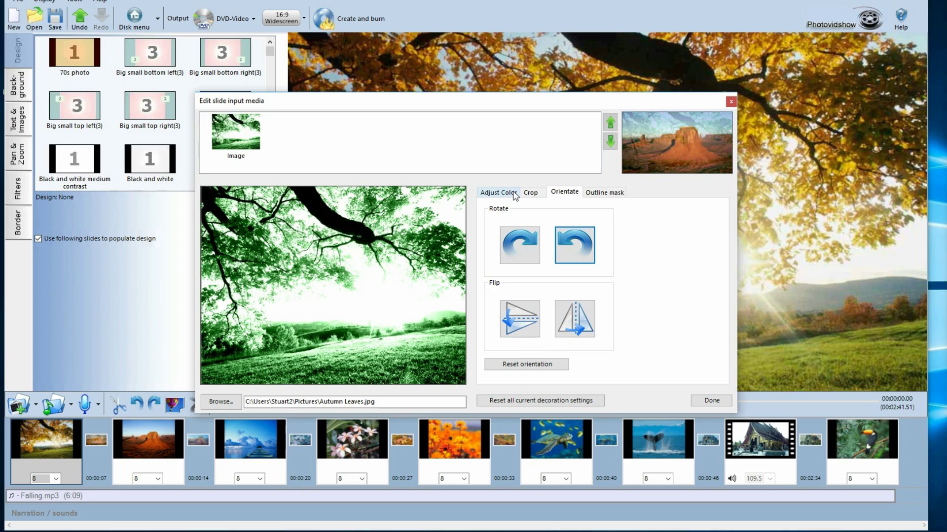
- Try the sun big outline mask on the image without keeping it, and finish editing the slide's media
click(598, 193)
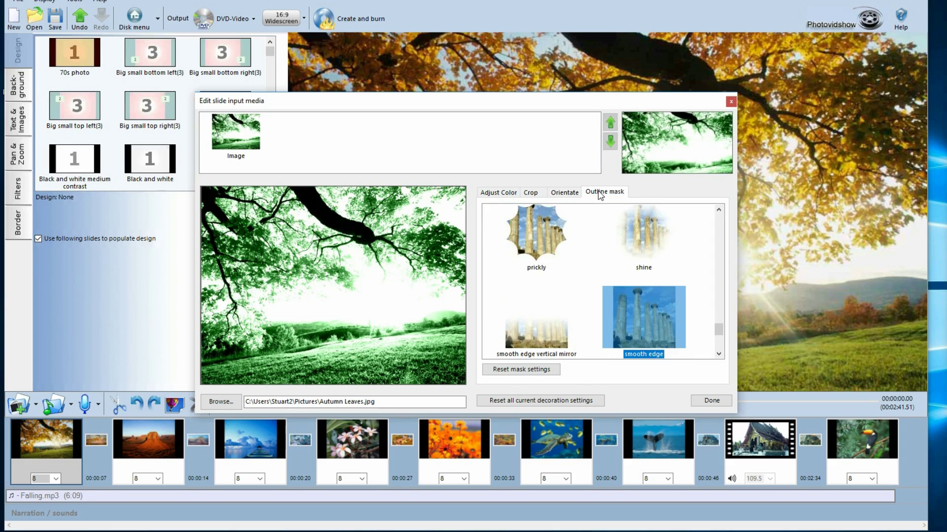
drag(719, 329, 719, 338)
click(664, 290)
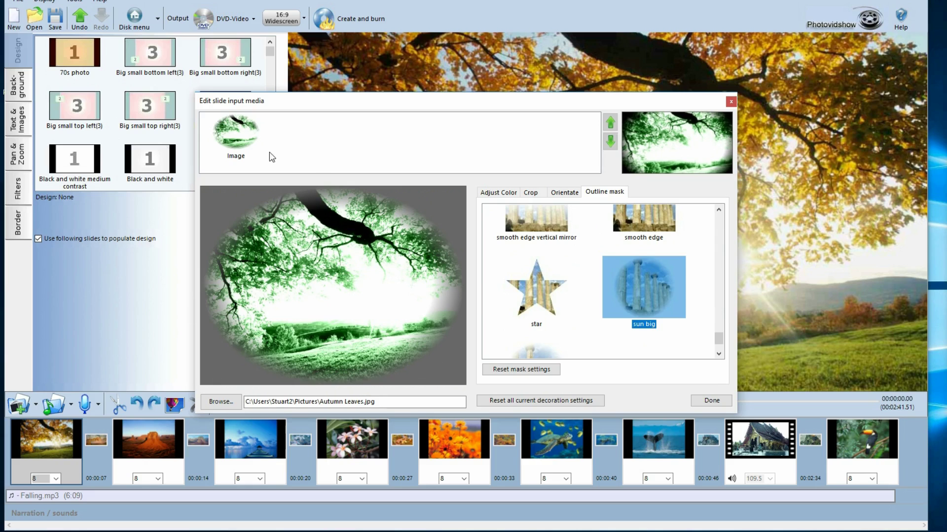
mouse_move(715, 336)
mouse_down()
mouse_move(727, 303)
mouse_move(732, 340)
mouse_up()
click(708, 243)
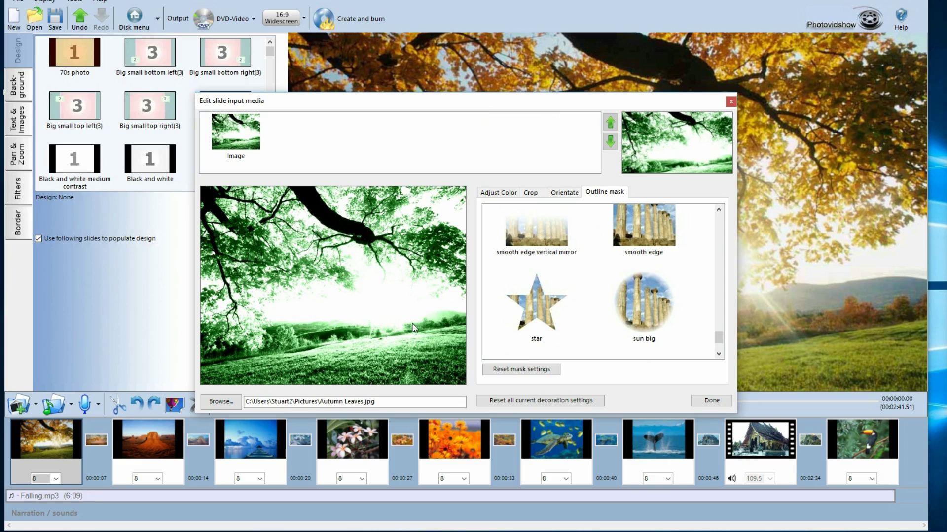
click(712, 401)
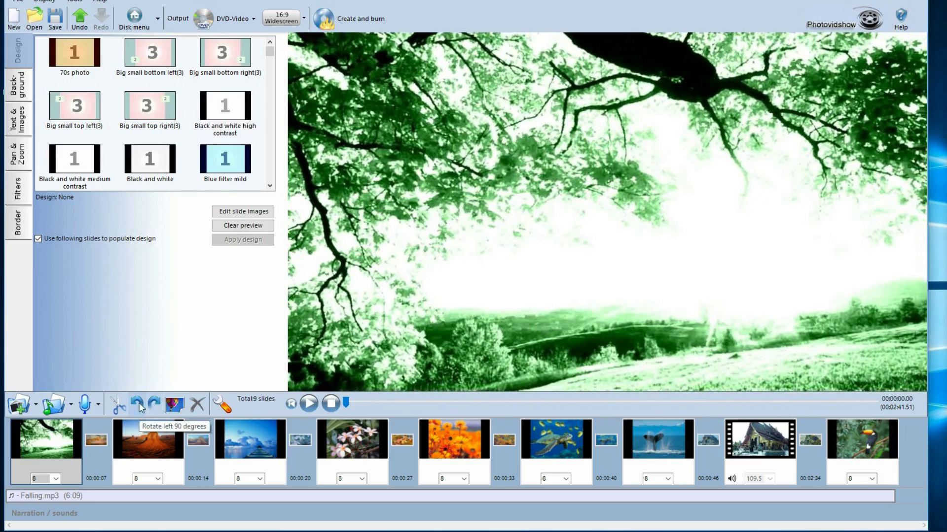
- Try rotating the desert rock slide left by 90 degrees twice, and rotate it right twice to set it upright
click(142, 440)
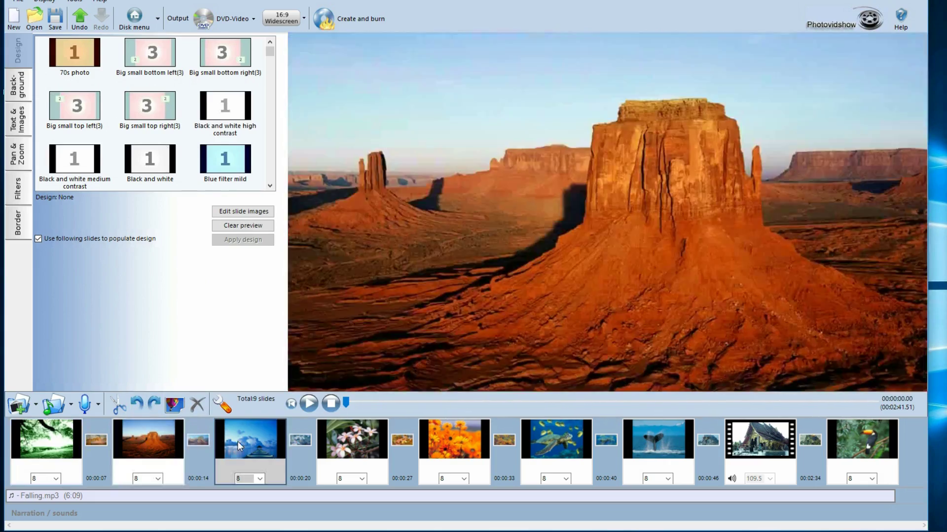
click(153, 404)
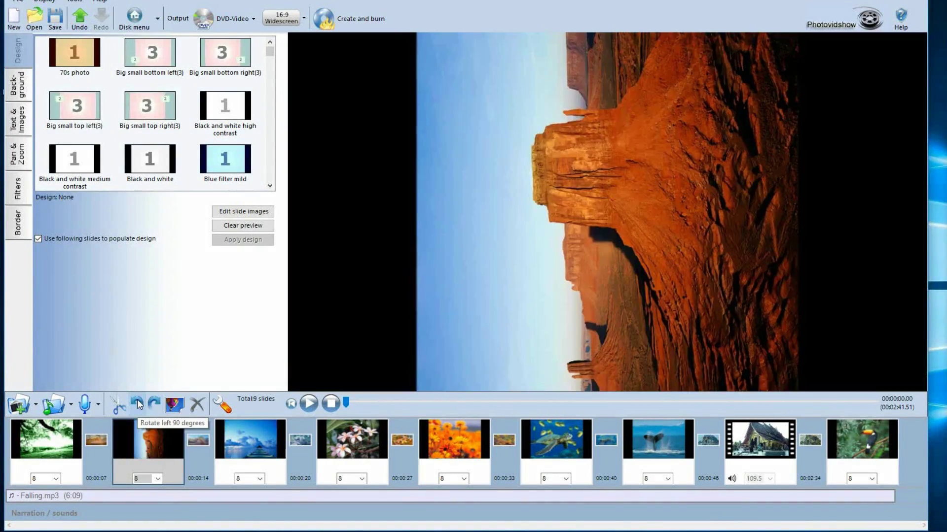
click(144, 404)
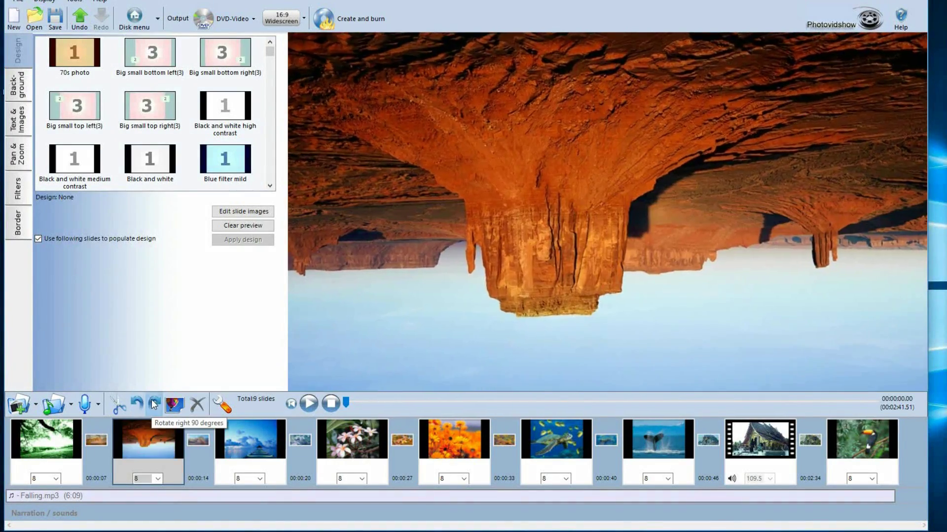
click(152, 404)
click(153, 405)
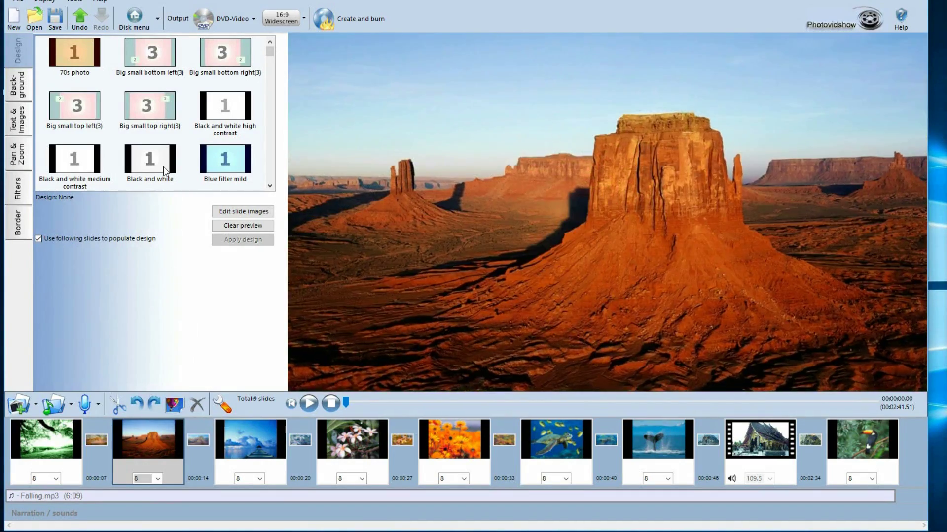
- Check the disk menu and set the sea turtle slide as the menu thumbnail for My slideshow 1
click(133, 17)
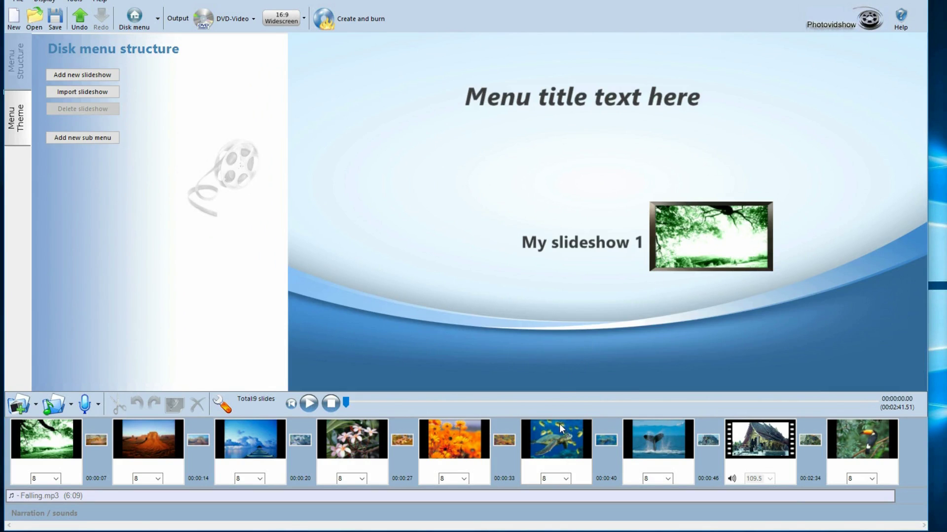
click(560, 440)
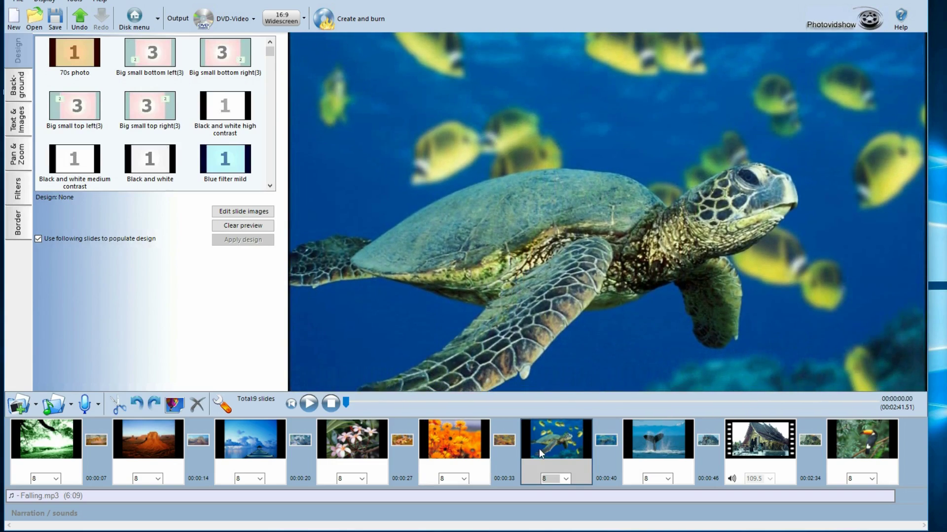
click(561, 437)
click(536, 437)
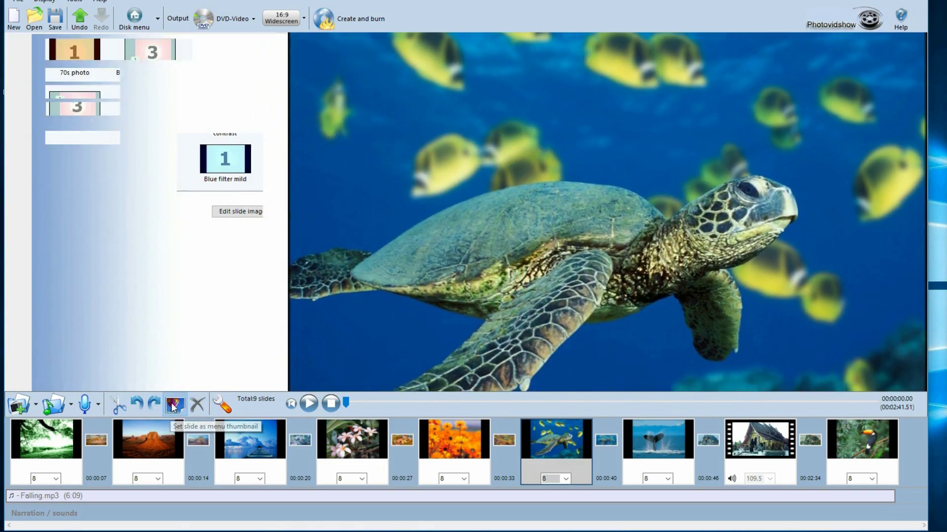
click(174, 406)
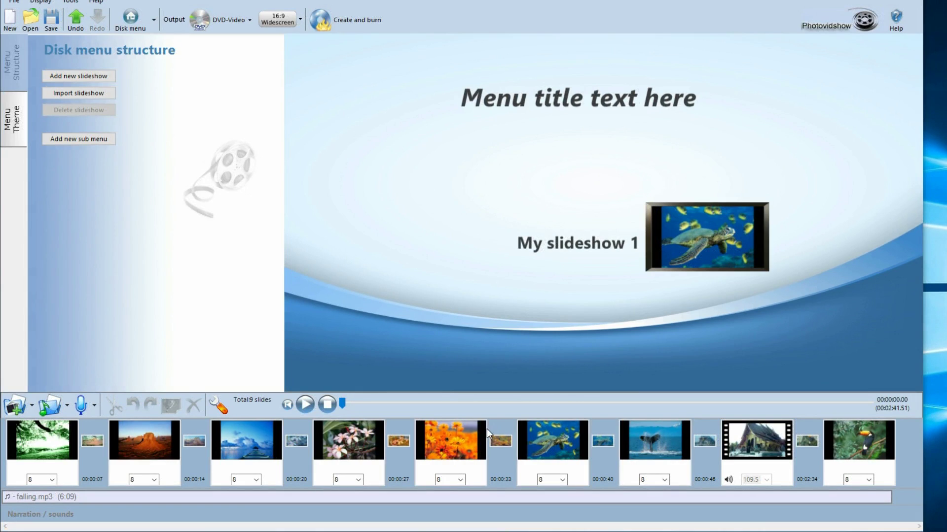
- Turn off the auto pan and zoom effect for all slides in the slideshow settings
click(219, 407)
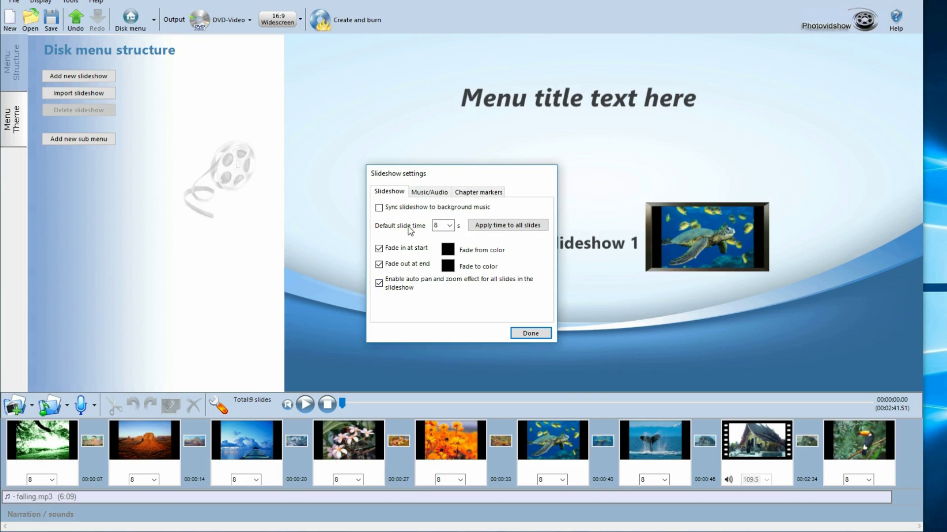
click(379, 284)
click(537, 333)
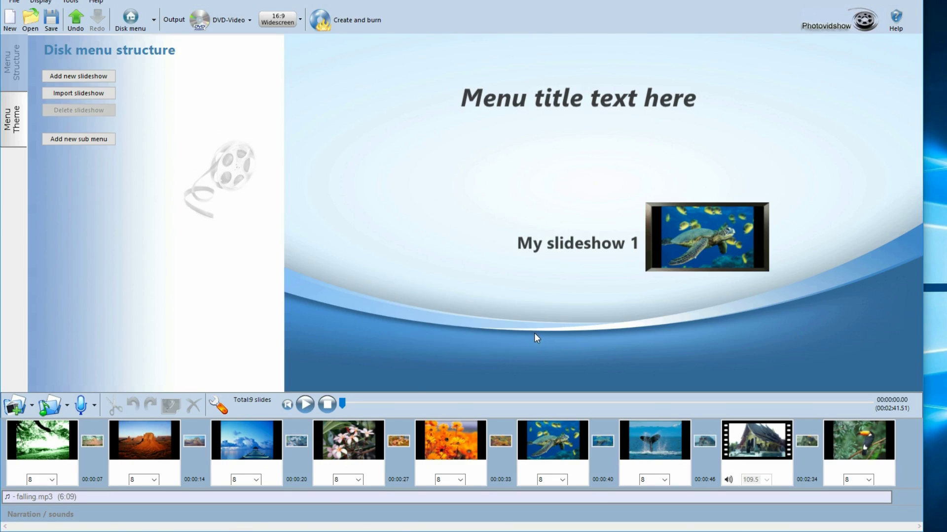
- Preview the slideshow and look through the transition choices between the first slide and the desert slide
click(309, 408)
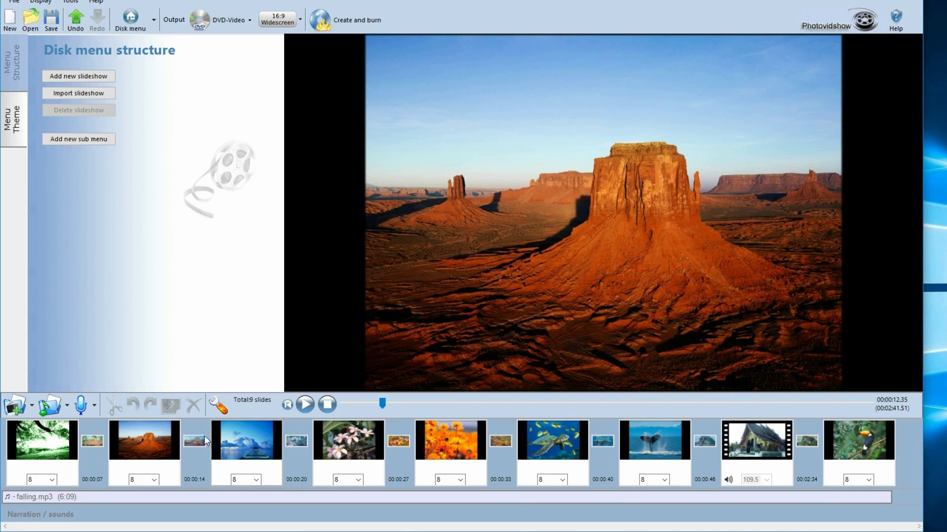
click(90, 442)
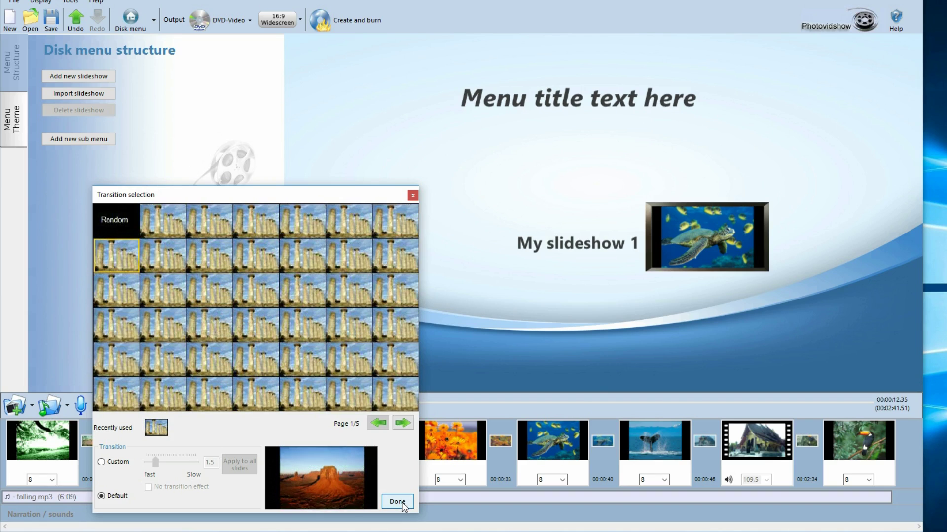
click(403, 504)
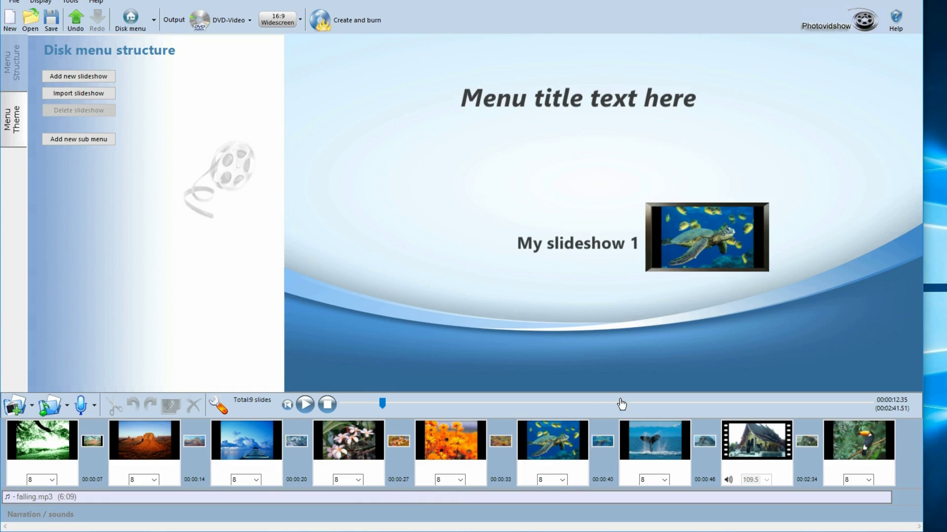
- Enable the auto pan and zoom effect for all slides in the slideshow settings
click(252, 445)
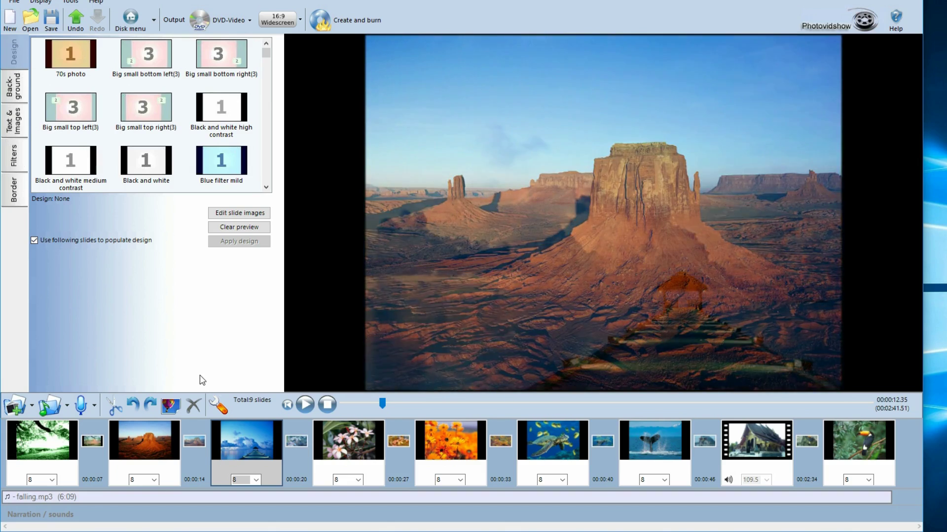
click(217, 408)
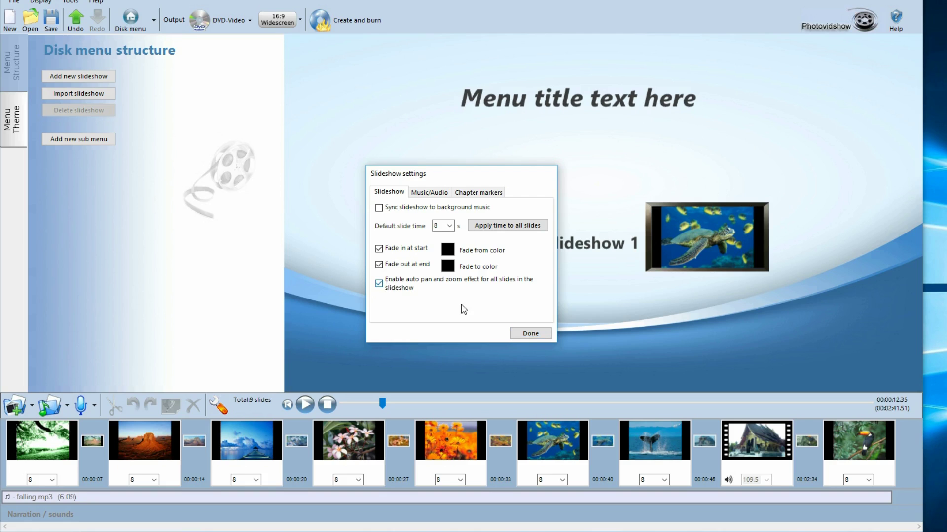
click(530, 334)
- Browse the slide designs for the dock slide and preview Big small bottom left without applying it
click(267, 440)
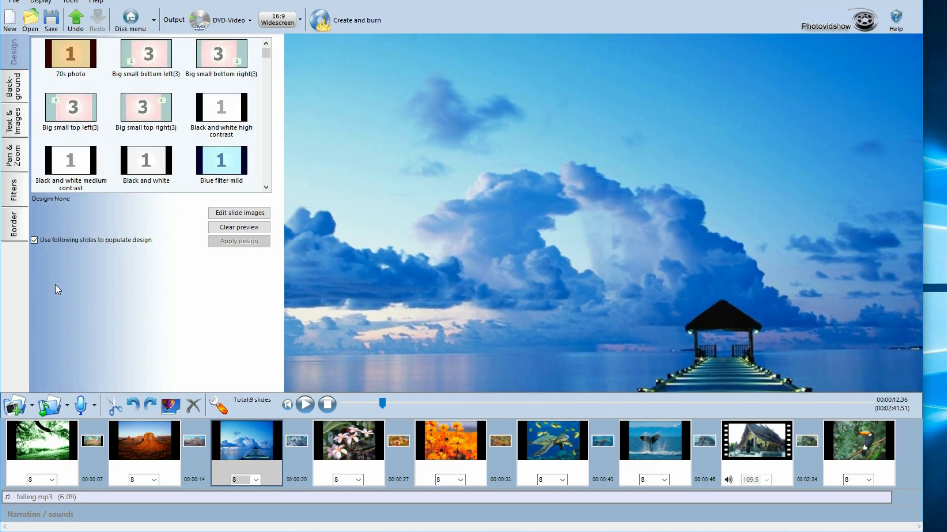
click(16, 118)
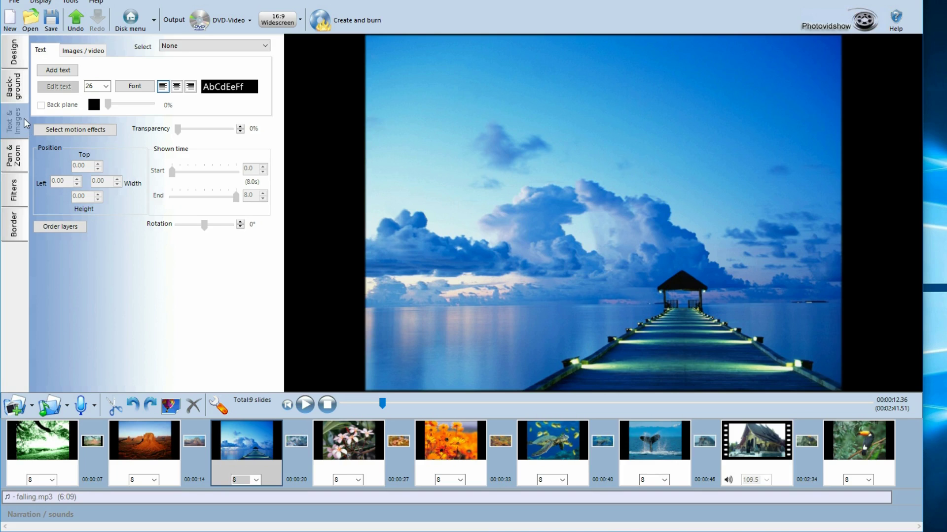
click(16, 58)
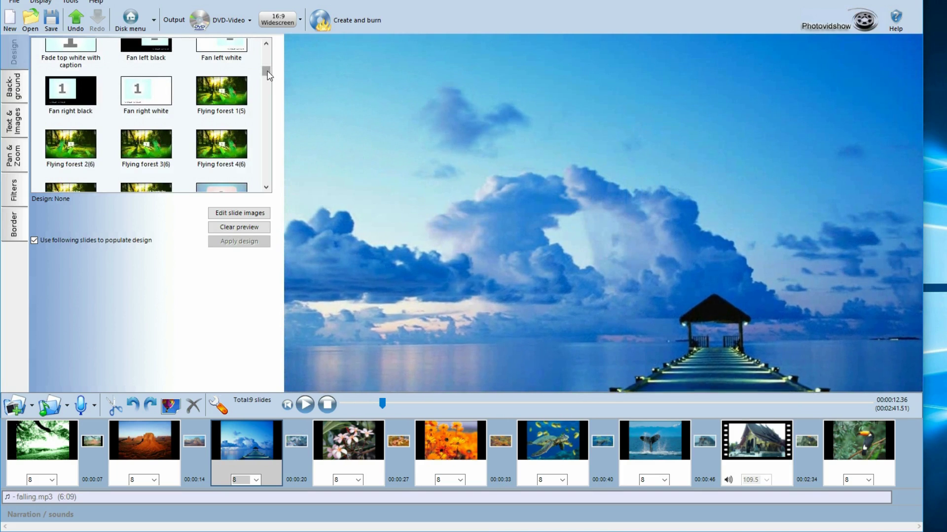
drag(267, 72, 267, 51)
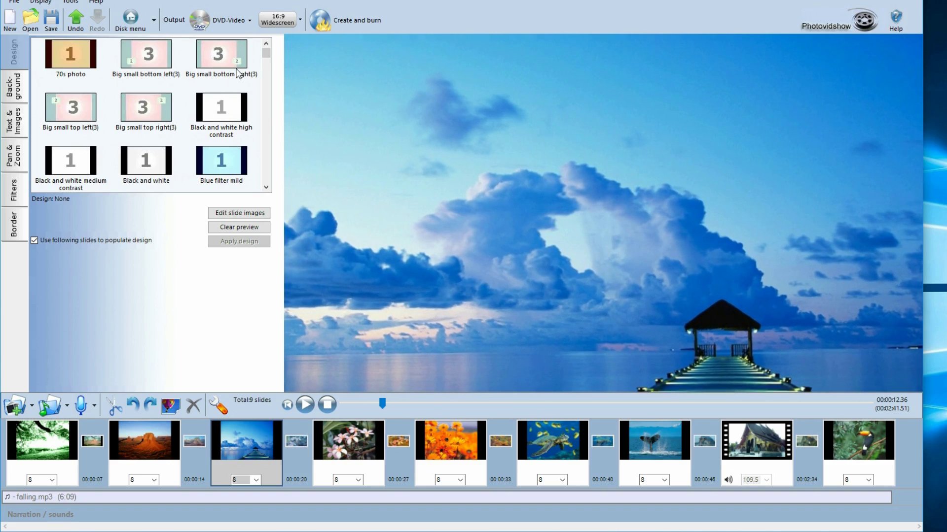
click(144, 60)
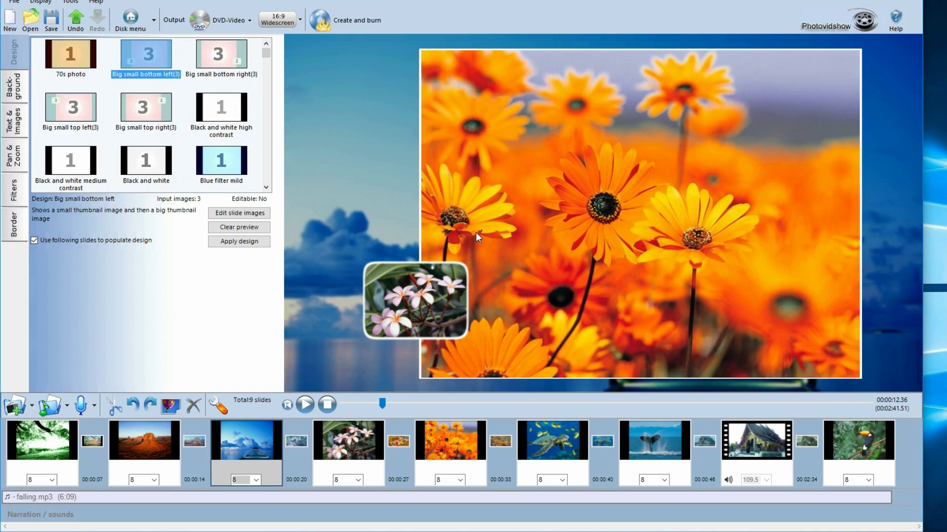
mouse_move(267, 53)
mouse_down()
mouse_move(268, 148)
mouse_move(267, 49)
mouse_up()
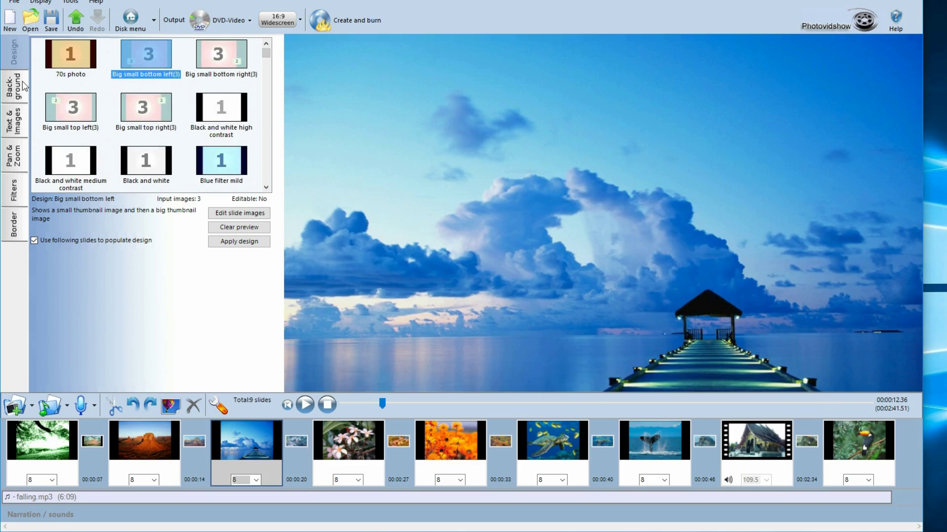
- Try the orange bauble background on the dock slide, and set the green grass picture as its background instead
click(21, 85)
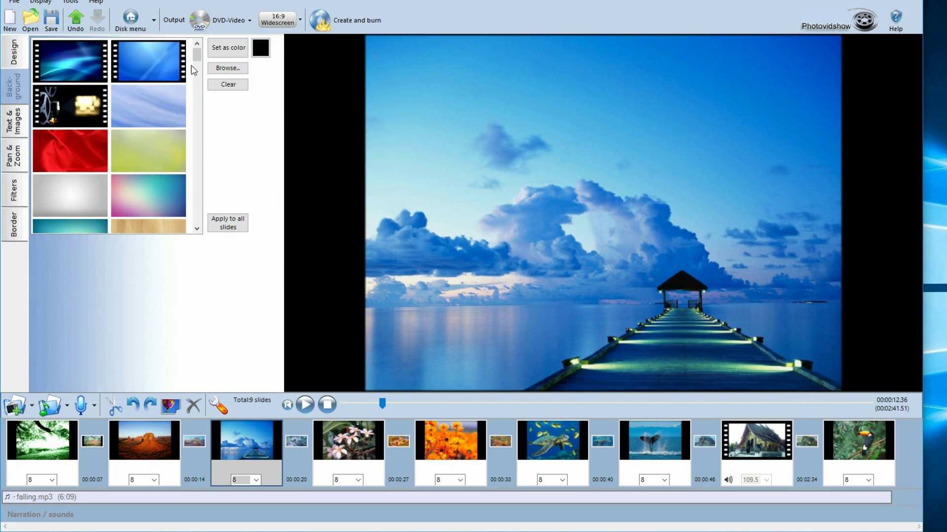
drag(196, 59, 195, 73)
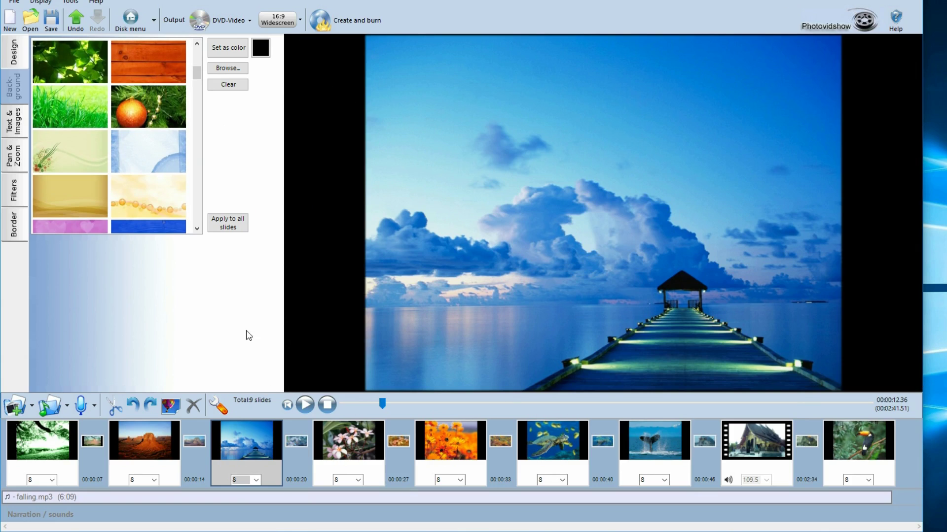
click(136, 114)
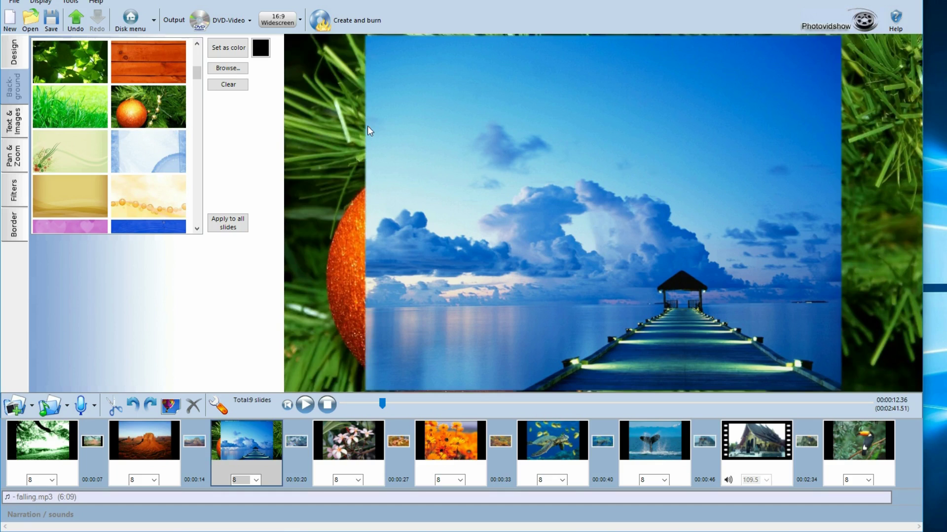
click(84, 109)
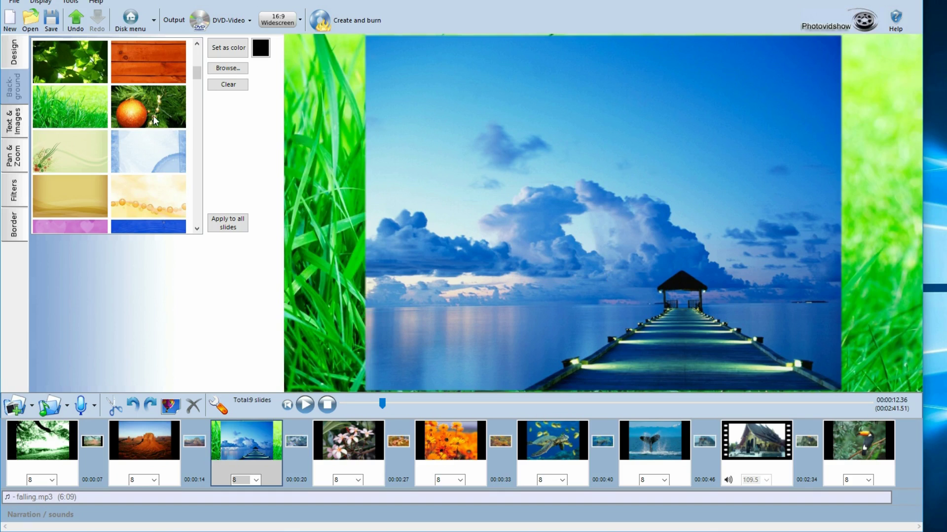
drag(197, 74, 265, 73)
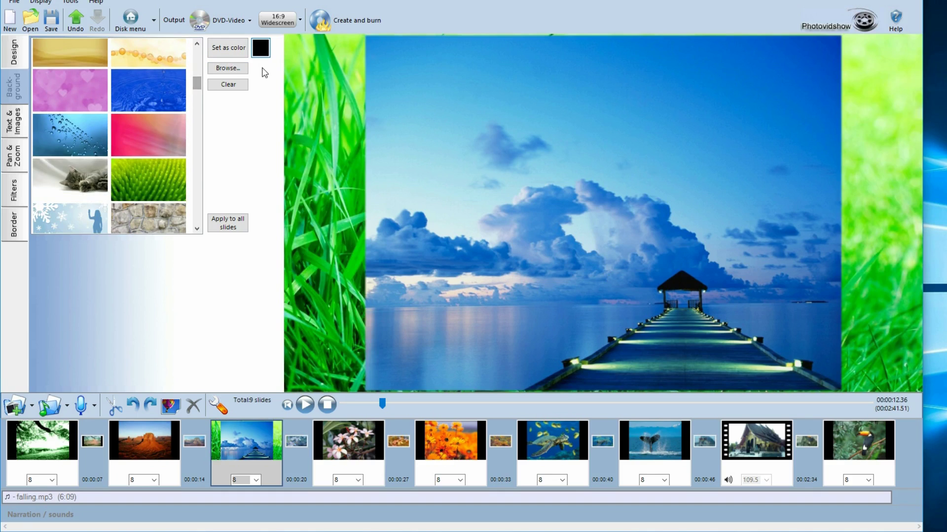
- Shrink the dock image to about 60% width, place it near the slide's upper left corner, and rotate it to -2°
click(7, 129)
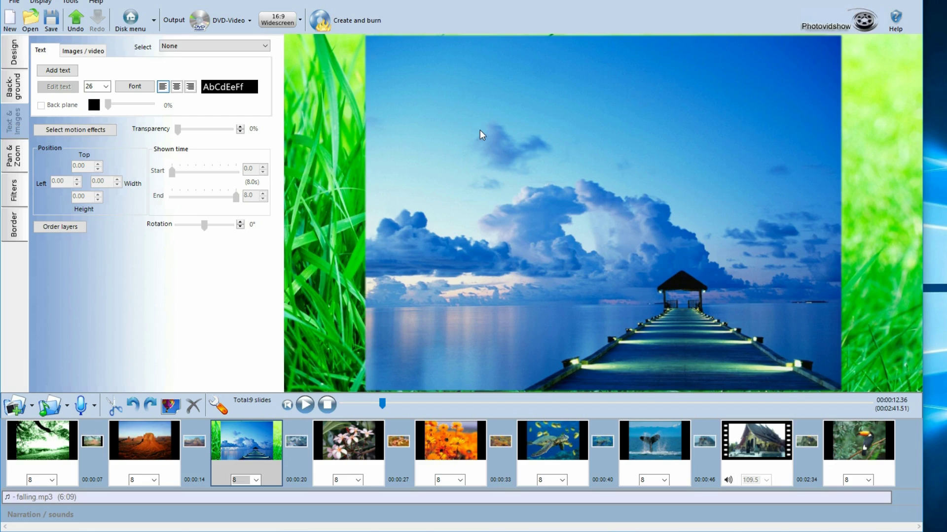
drag(480, 130, 389, 111)
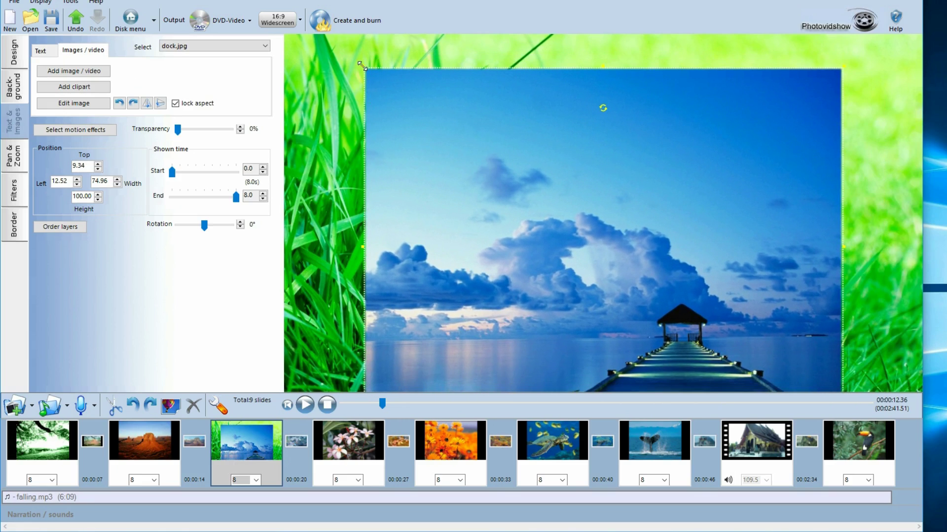
drag(570, 219, 551, 193)
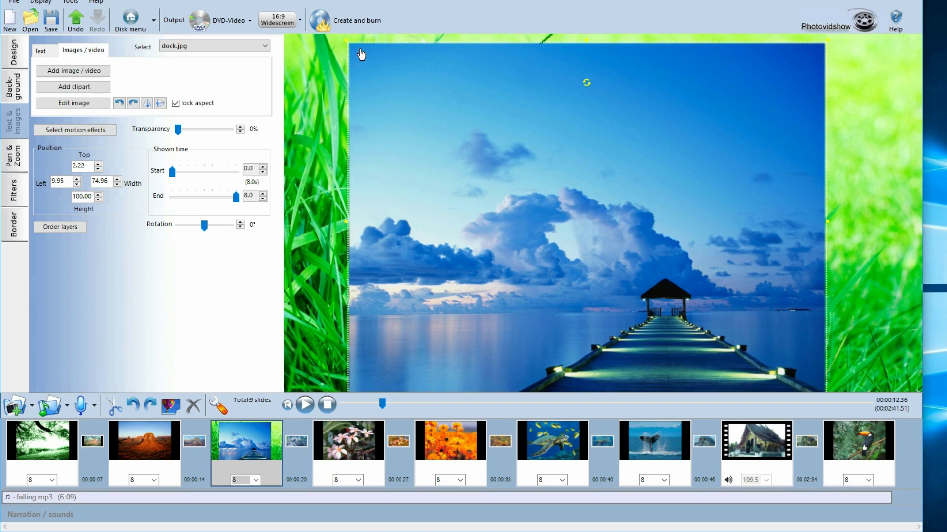
drag(346, 41, 443, 119)
drag(592, 213, 491, 161)
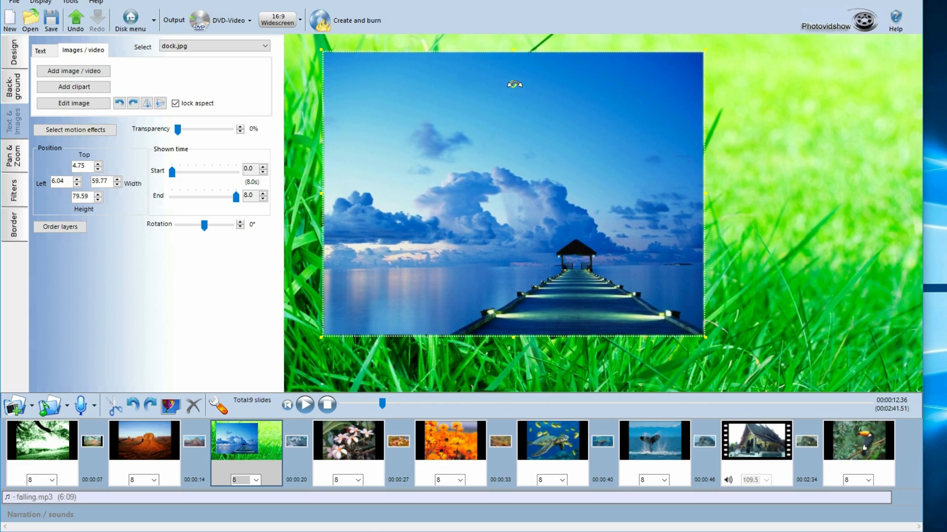
drag(513, 84, 508, 84)
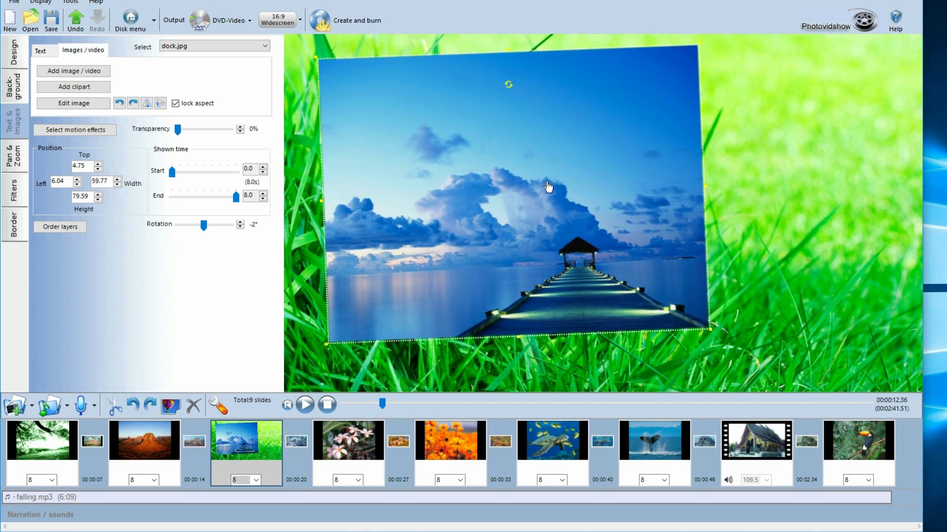
- Add Garden.jpg to the dock slide and place it on the grass to the right of the dock image
click(70, 73)
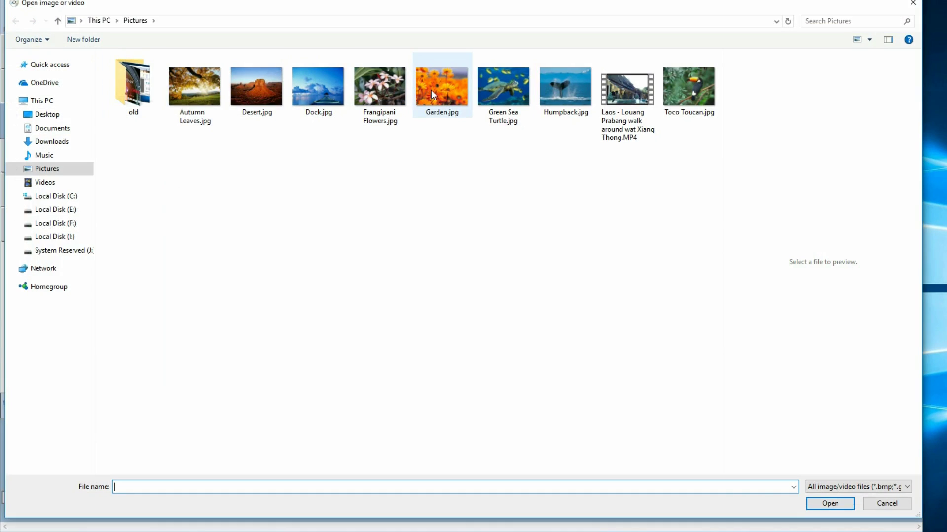
double_click(431, 90)
drag(606, 217, 787, 243)
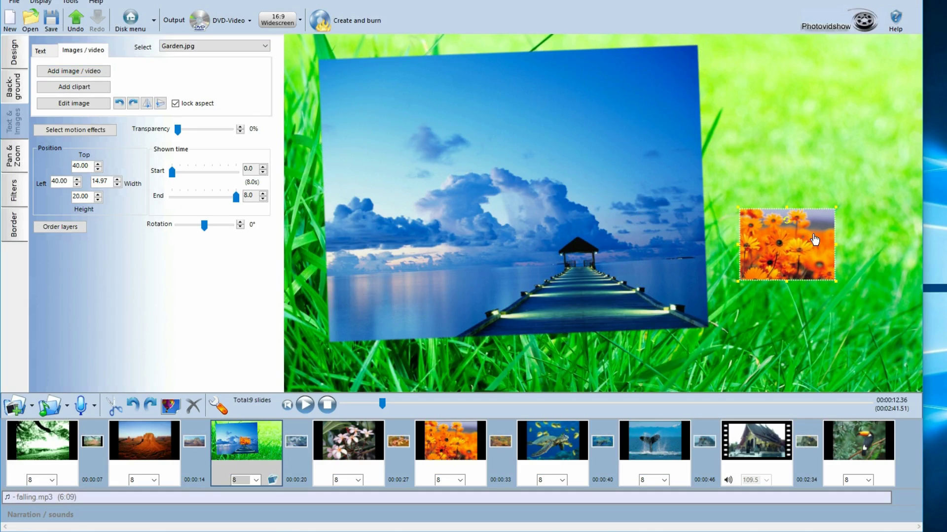
- Add the text "ewfjwef" to the slide and place it below the garden image
click(41, 51)
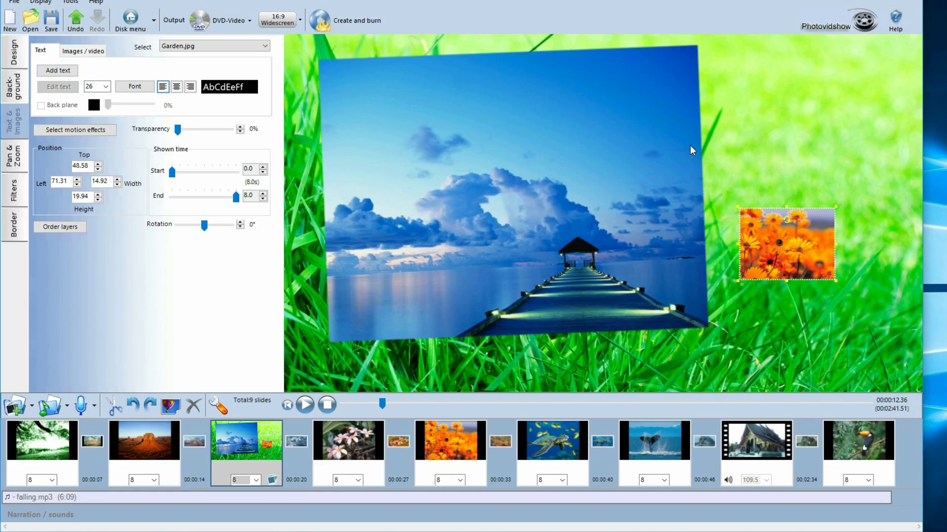
click(528, 111)
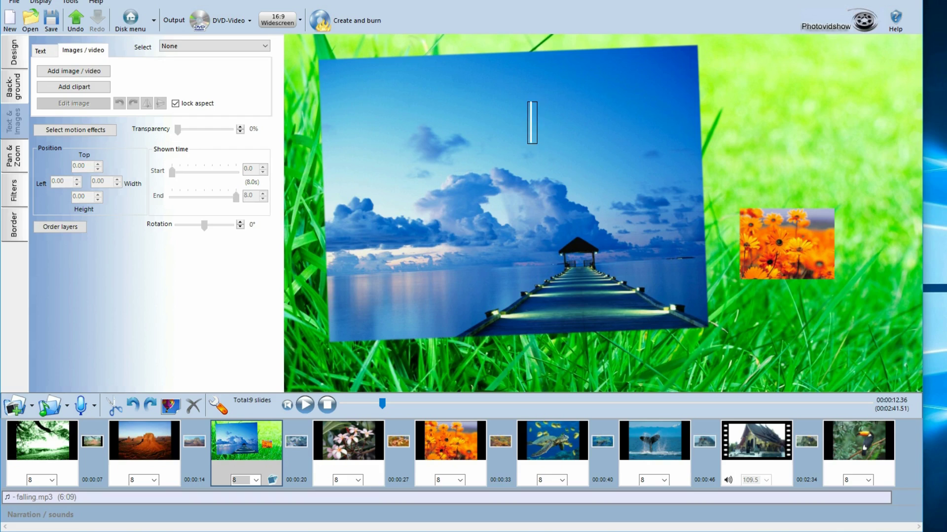
text(ewfjwefj)
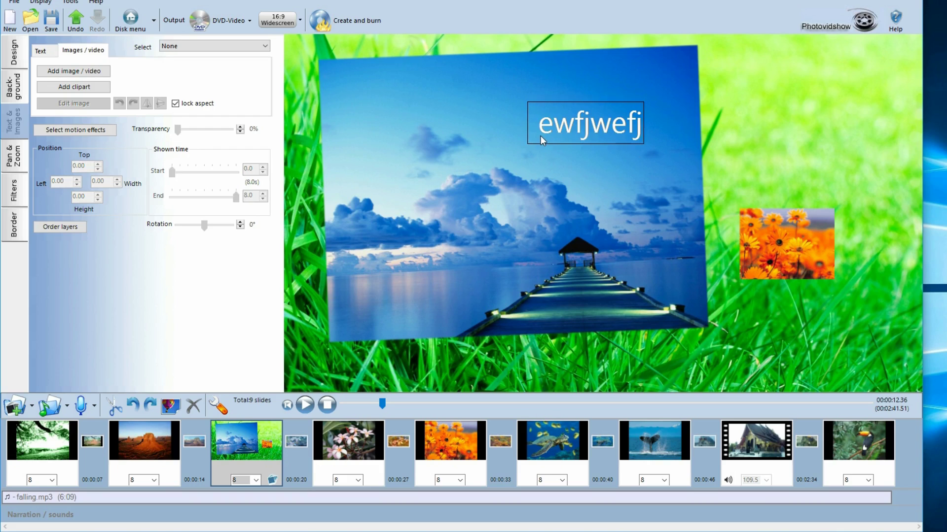
key(BackSpace)
key(Return)
click(501, 93)
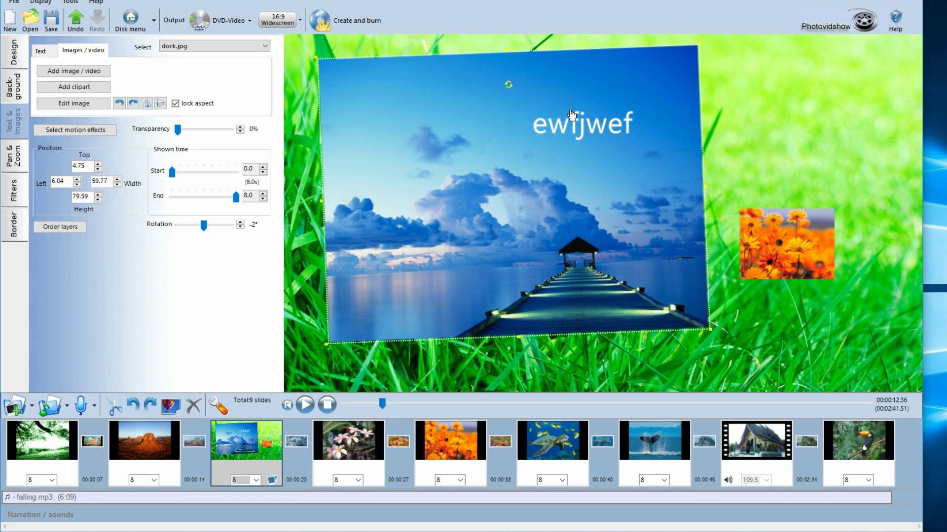
click(576, 123)
drag(577, 123, 767, 327)
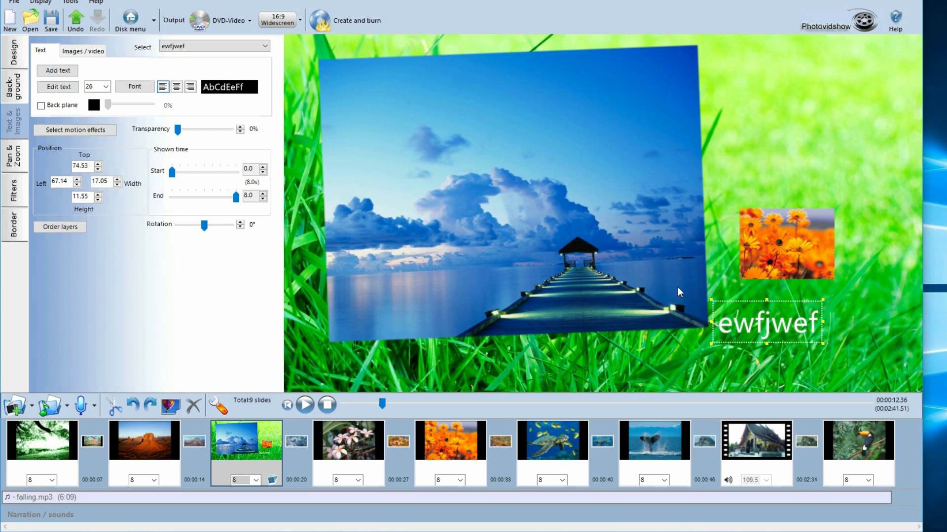
drag(764, 331, 767, 322)
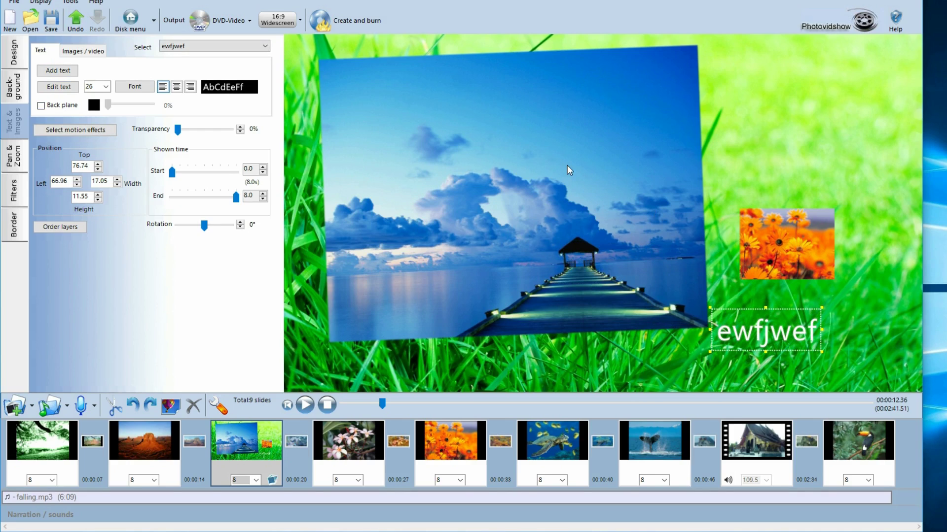
- Nudge the dock image slightly left and down, and try its transparency adjustment
click(537, 198)
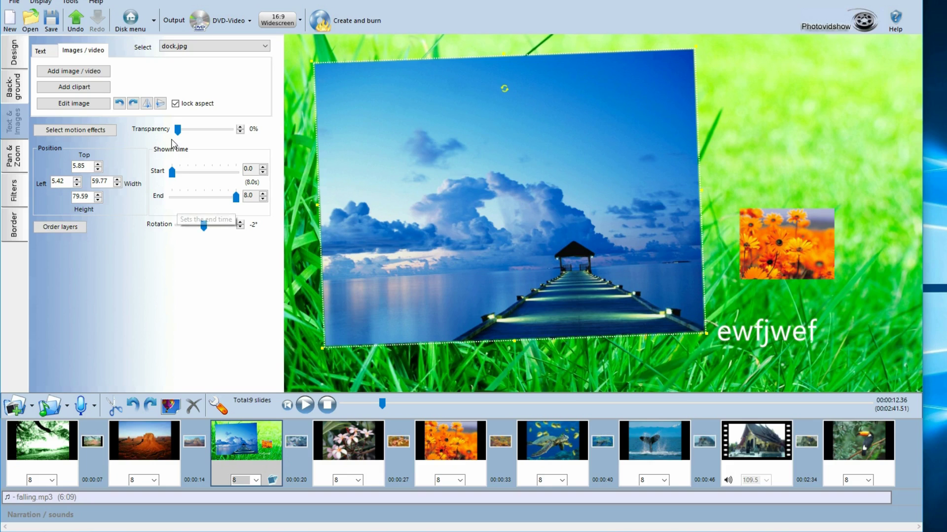
drag(178, 129, 179, 131)
- Move the slide's pan and zoom end region over the garden image and text, and its start region towards the upper left
click(18, 156)
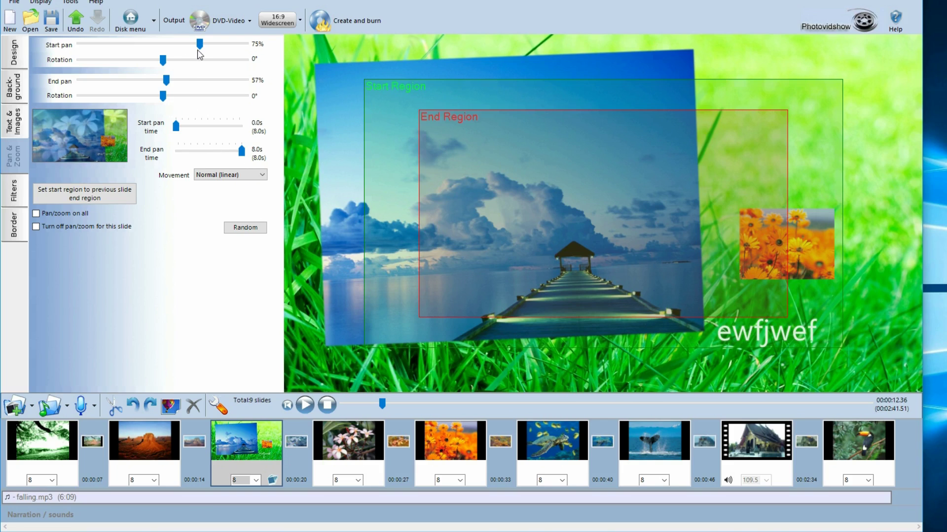
drag(507, 177, 560, 221)
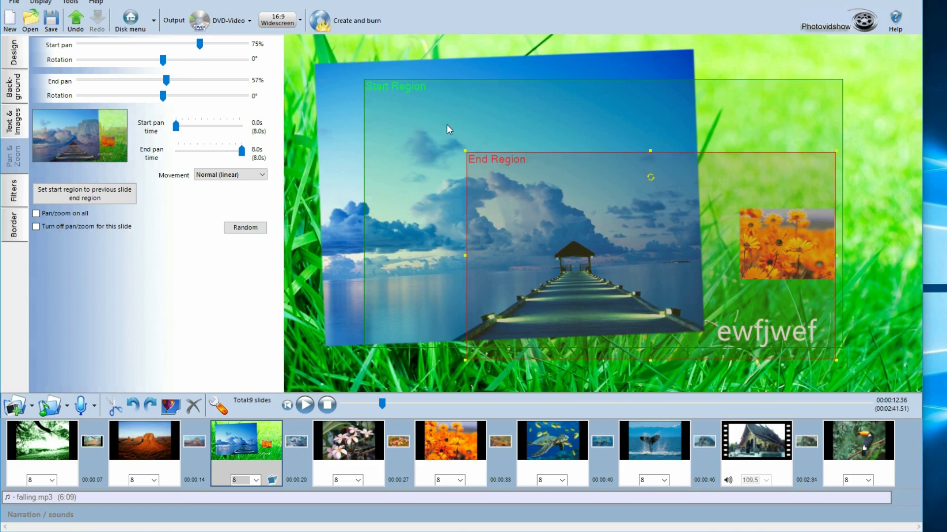
drag(448, 130, 422, 102)
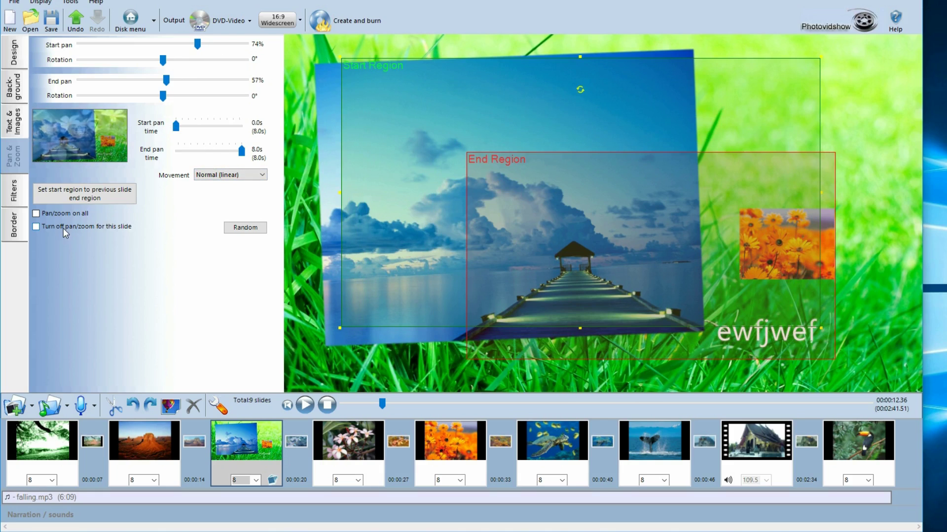
- Randomize the dock slide's pan and zoom start and end regions a few times
click(247, 228)
click(246, 228)
click(249, 231)
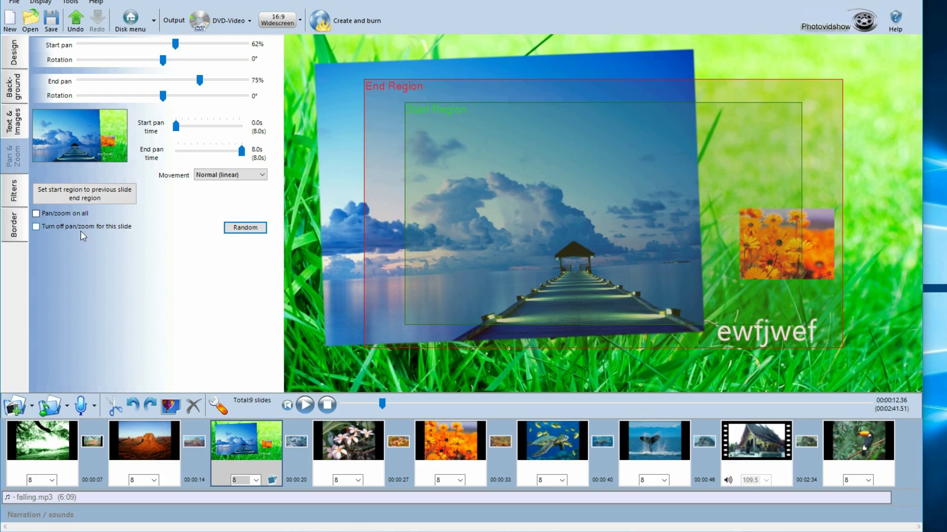
- Preview the old film filters on the dock slide and add the Old film bright filter
click(15, 198)
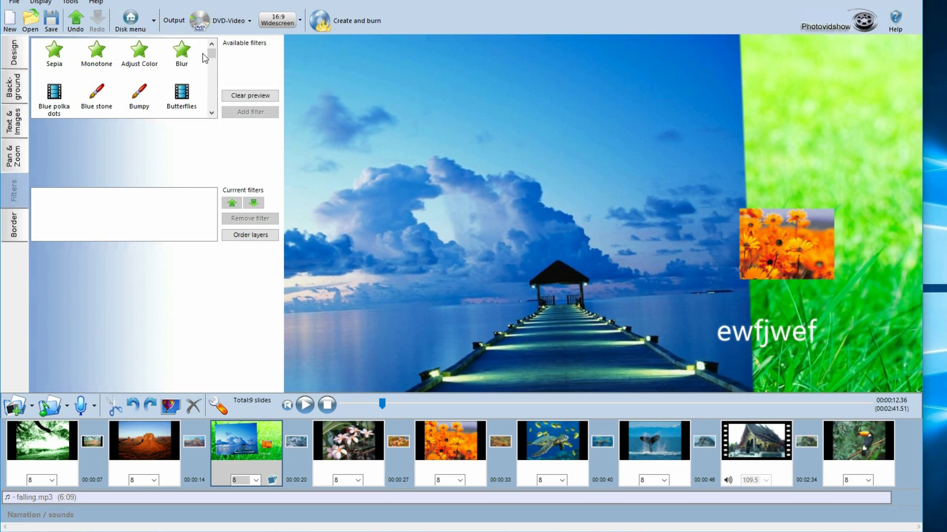
drag(212, 58, 209, 92)
click(97, 66)
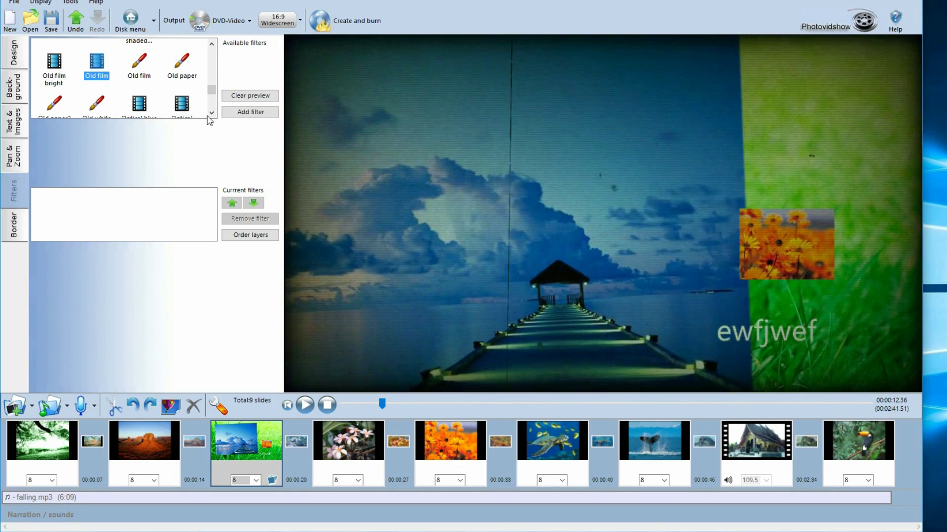
scroll(165, 103, down, 1)
click(60, 55)
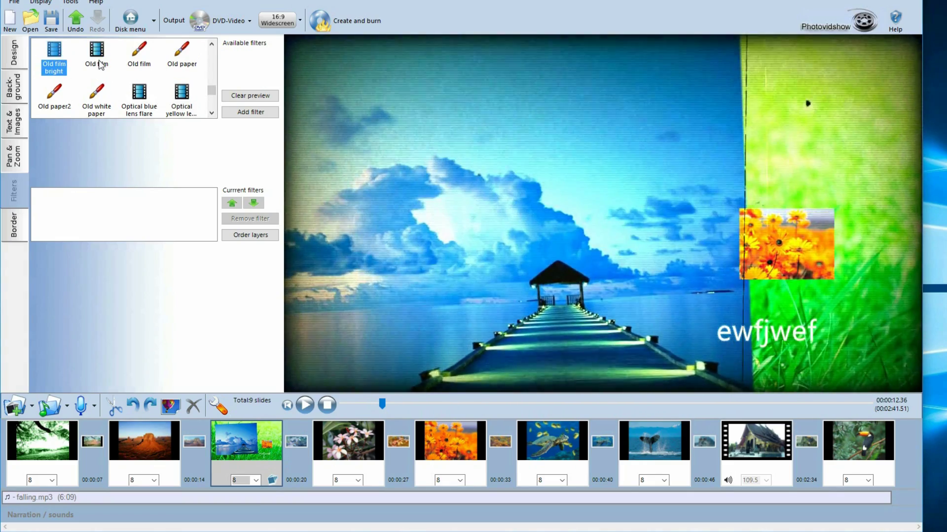
click(250, 112)
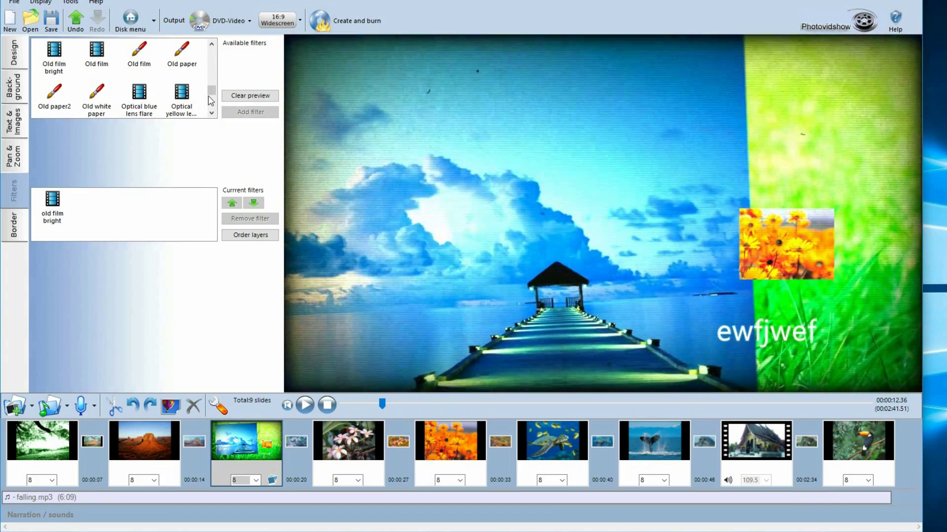
- Add the Monotone filter to the dock slide
drag(212, 92, 212, 53)
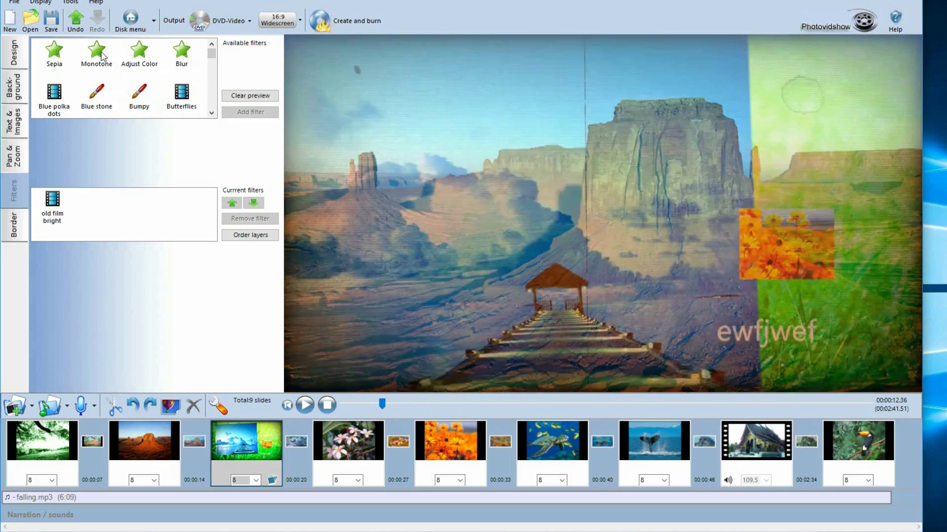
click(102, 56)
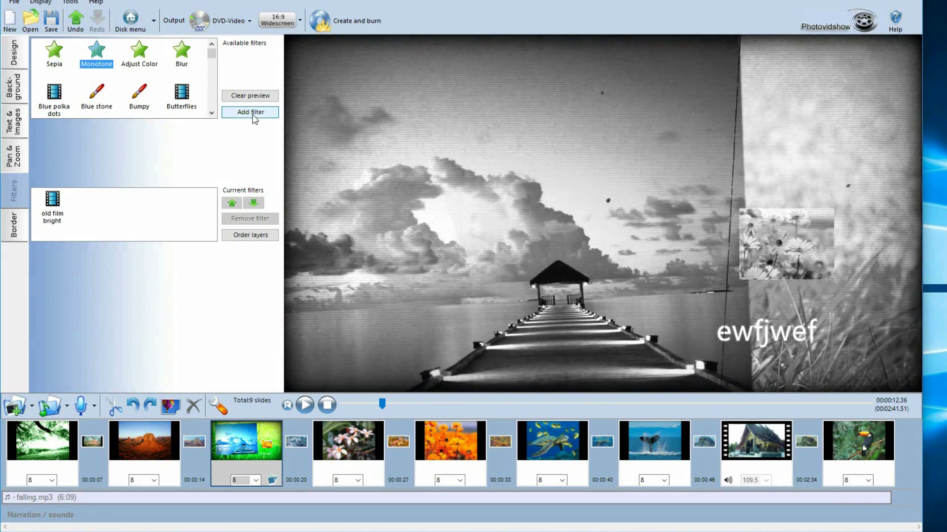
click(254, 114)
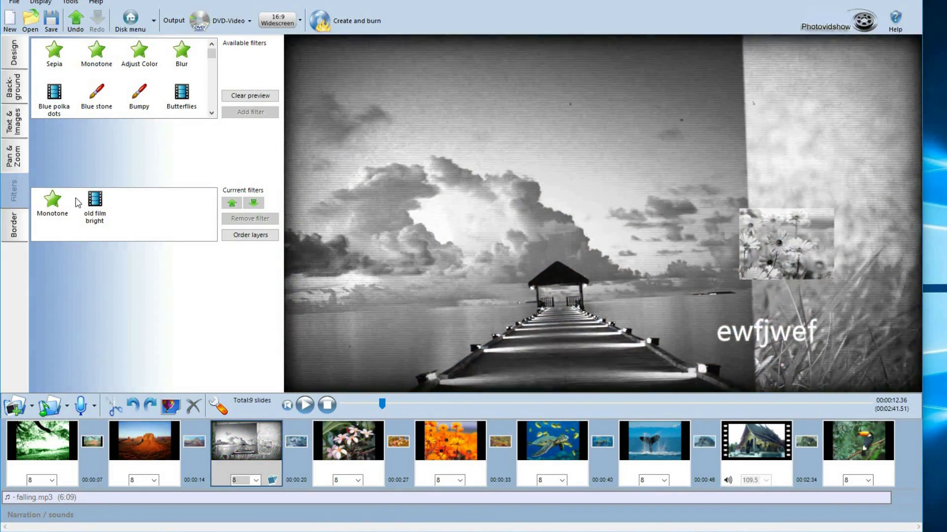
- Try the Vignette1 border on the dock slide, settle on Vignette12, and check the other vignette borders
click(13, 225)
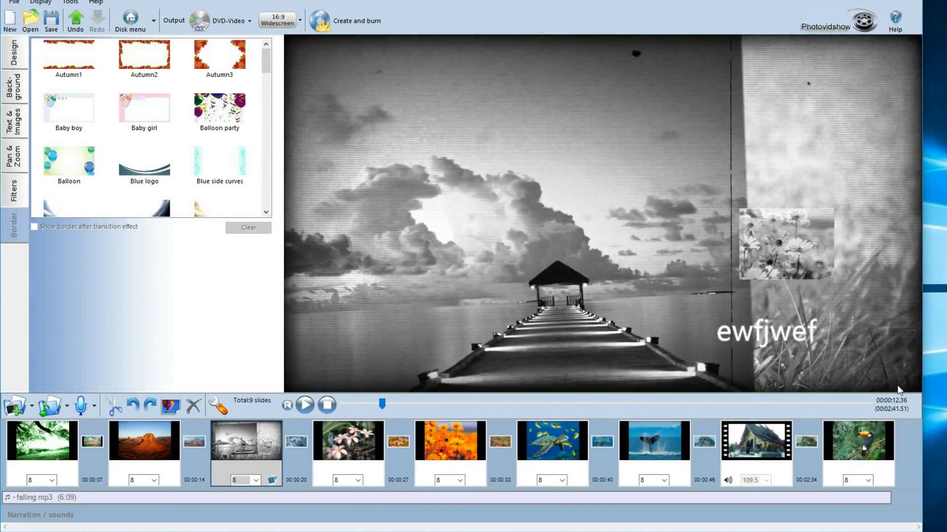
drag(264, 58, 220, 158)
click(220, 153)
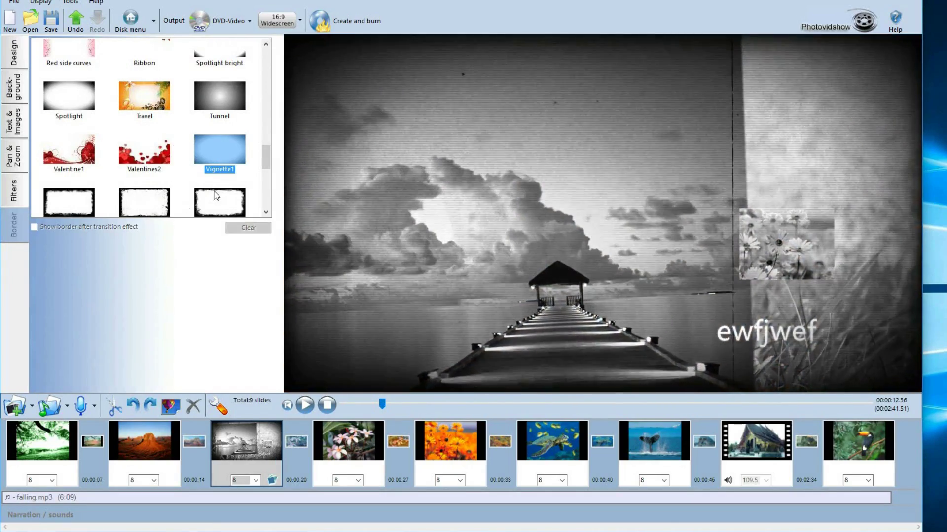
click(216, 196)
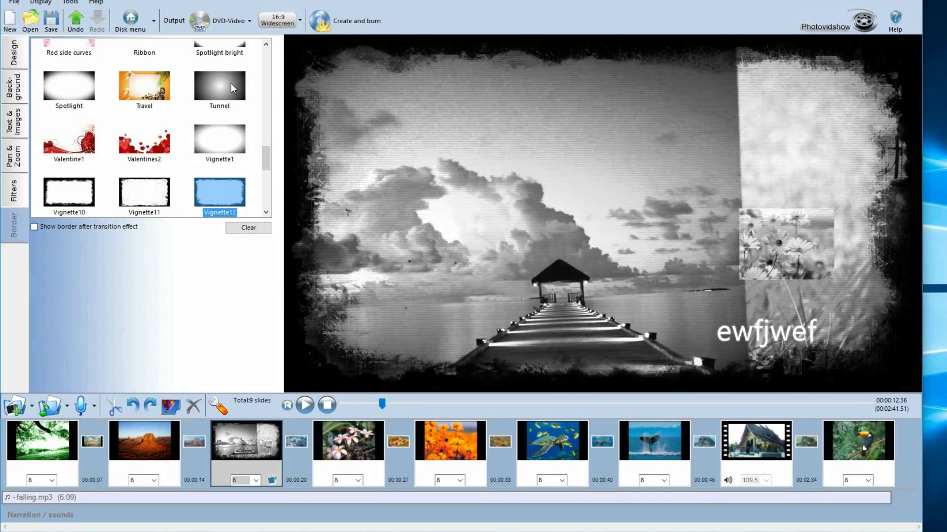
scroll(266, 148, down, 2)
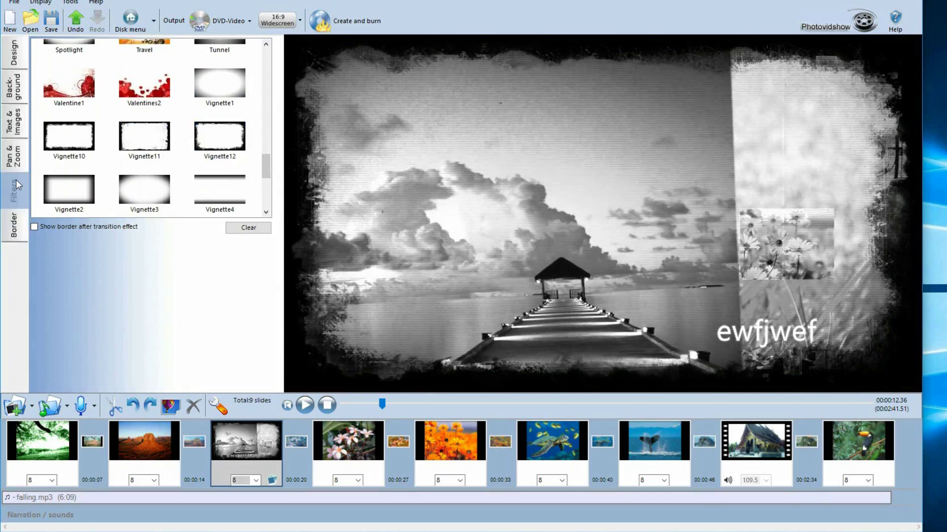
- Review the dock slide's filters and look through the flower, turtle, whale tail and temple slides
click(16, 180)
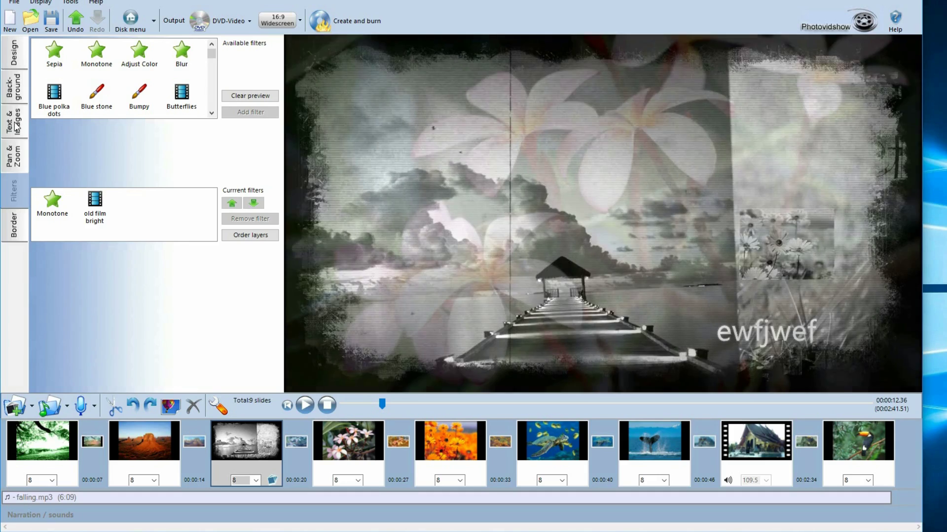
click(16, 124)
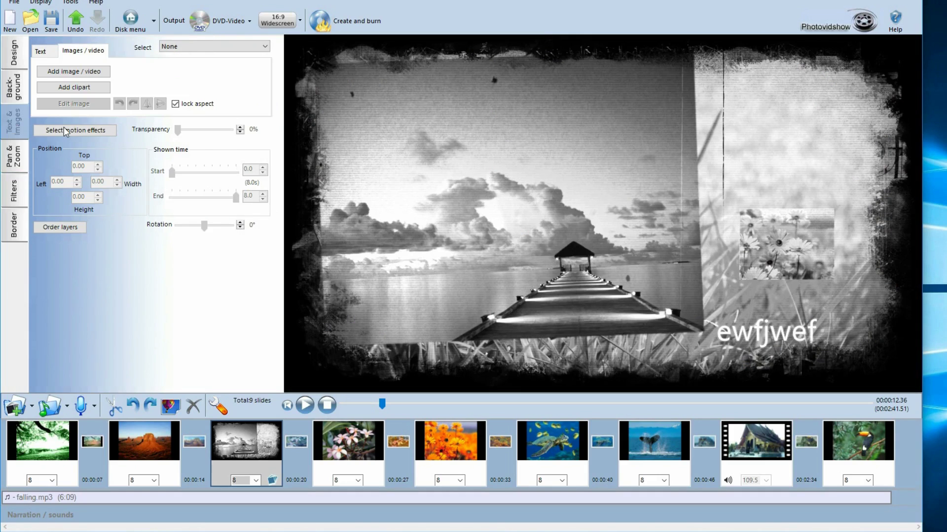
click(436, 445)
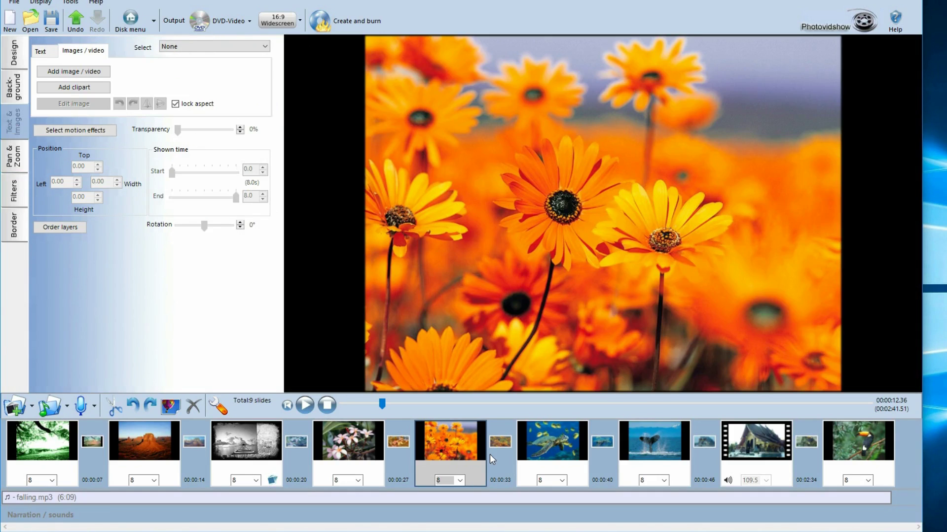
click(559, 445)
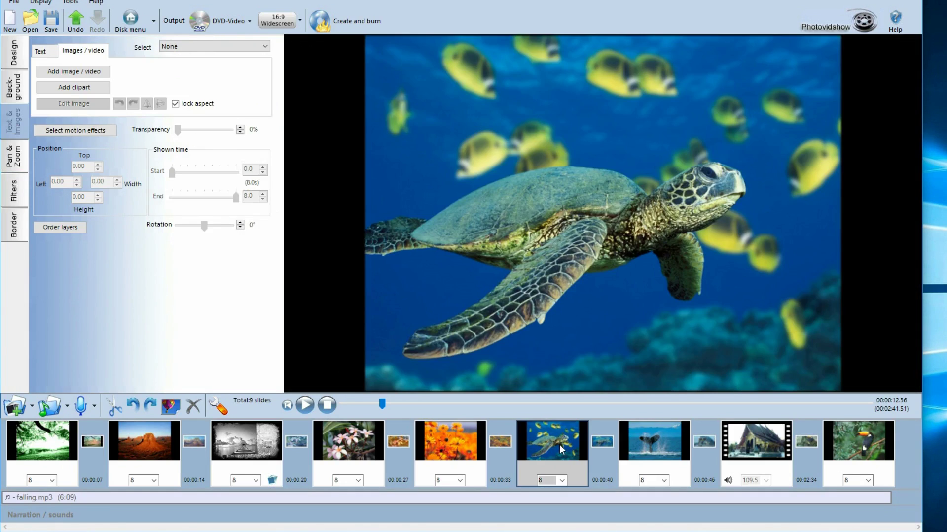
click(466, 445)
click(368, 447)
click(429, 447)
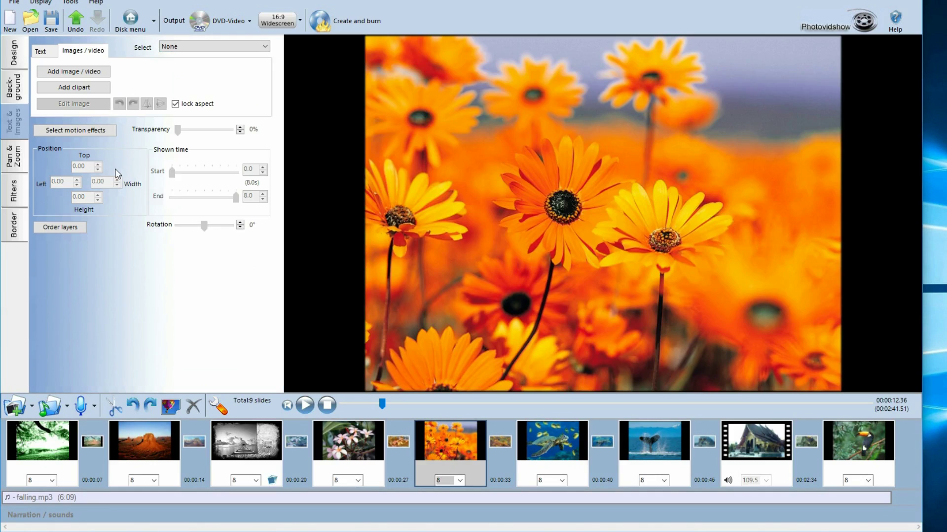
click(648, 438)
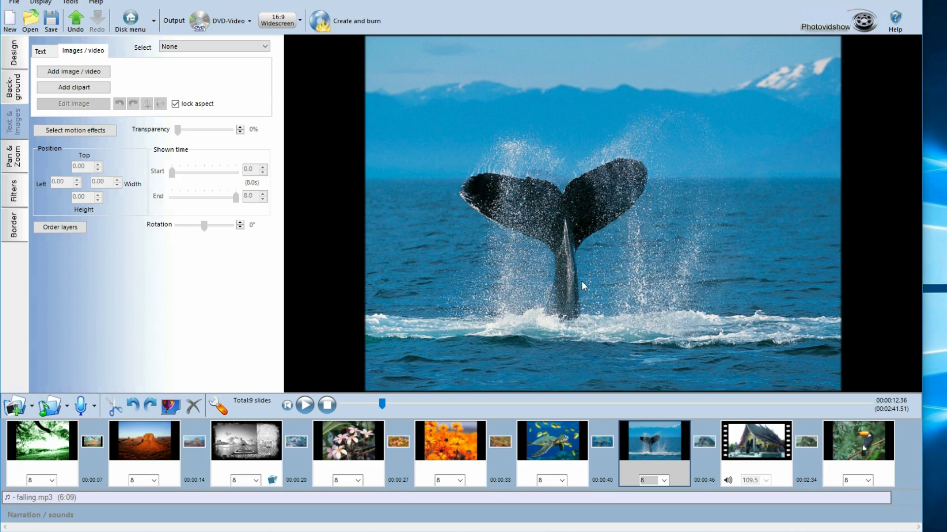
click(762, 441)
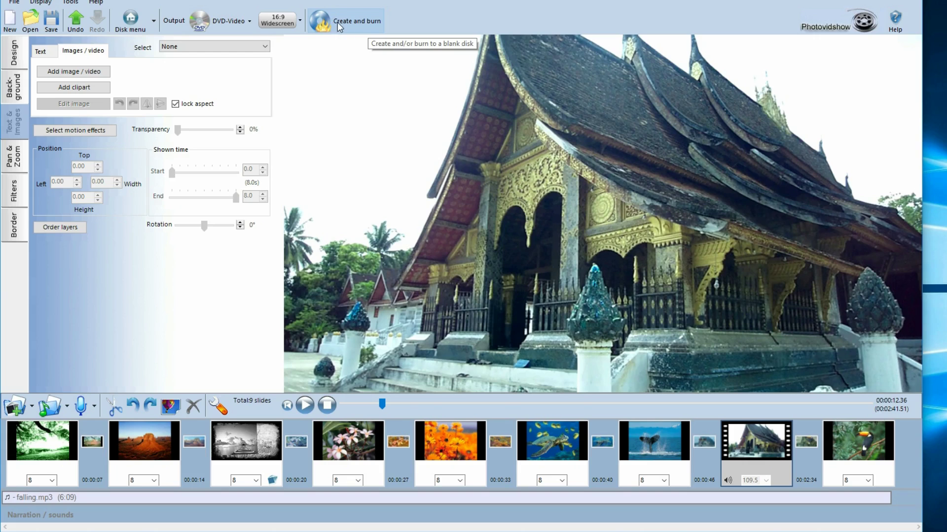
- Check the available output types, start creating and burning the DVD-Video disk, and save the changes to project3
click(245, 23)
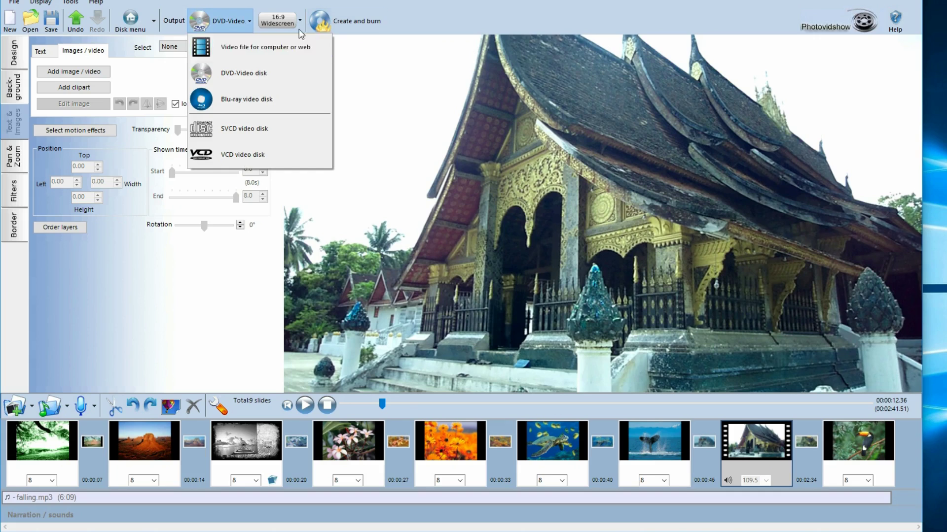
click(247, 49)
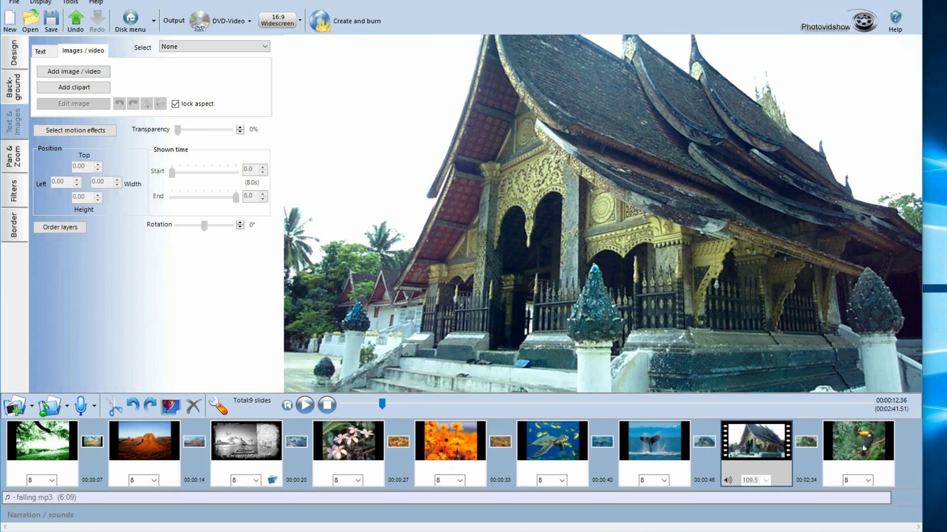
click(345, 22)
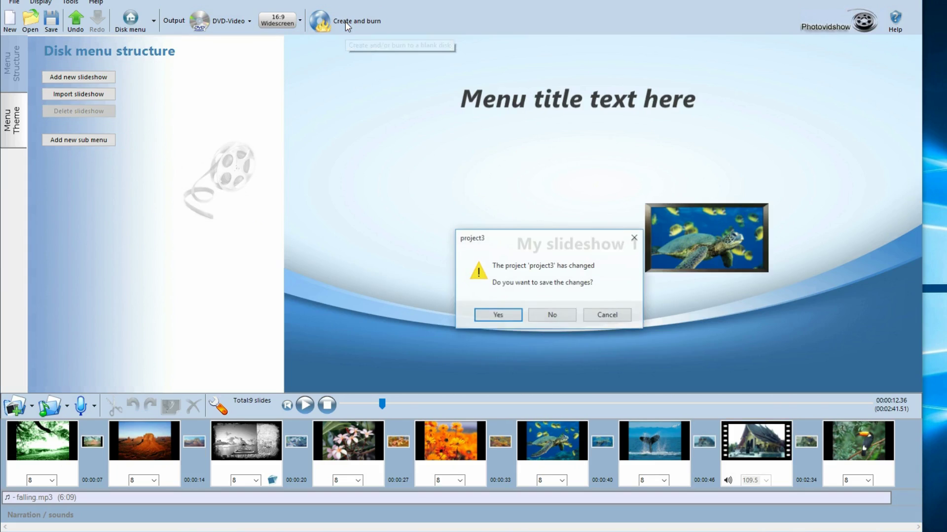
click(498, 317)
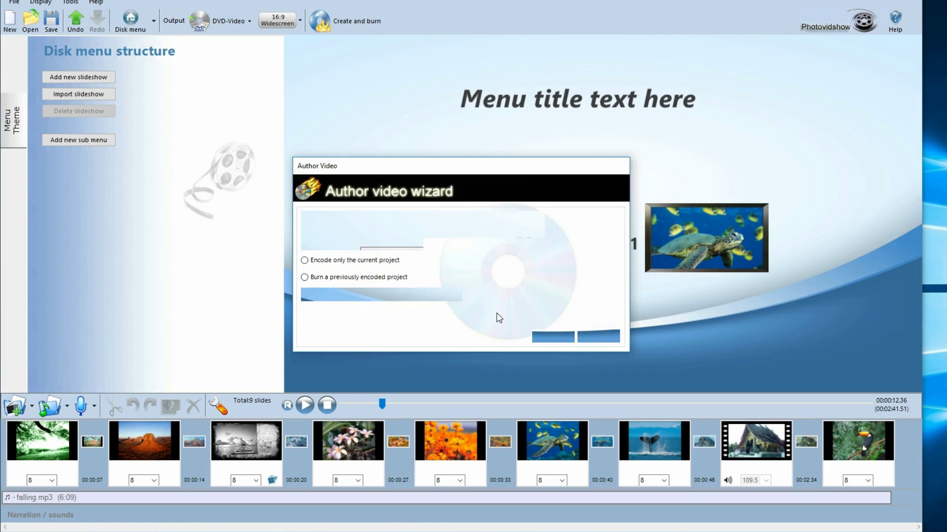
- Choose to encode and burn the current project, and accept the PAL DVD options with creation in a folder
drag(387, 168, 379, 166)
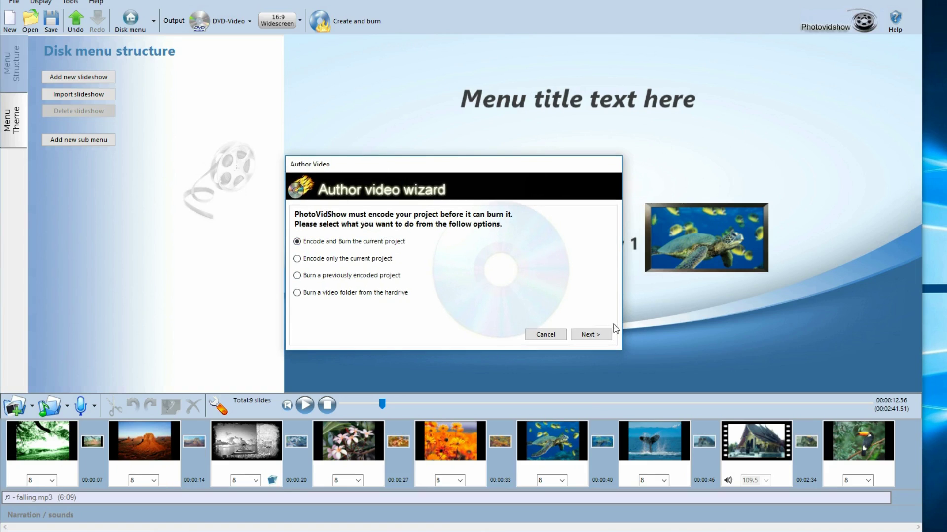
click(596, 335)
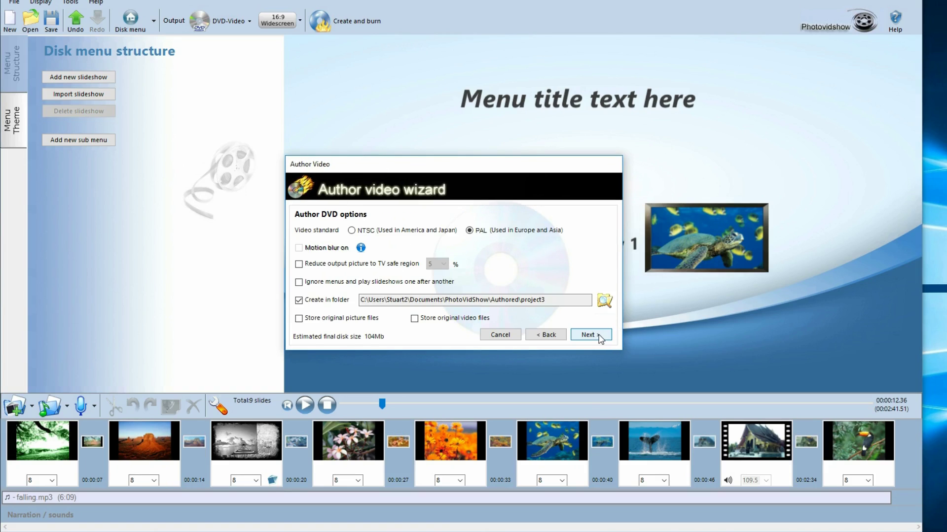
click(589, 338)
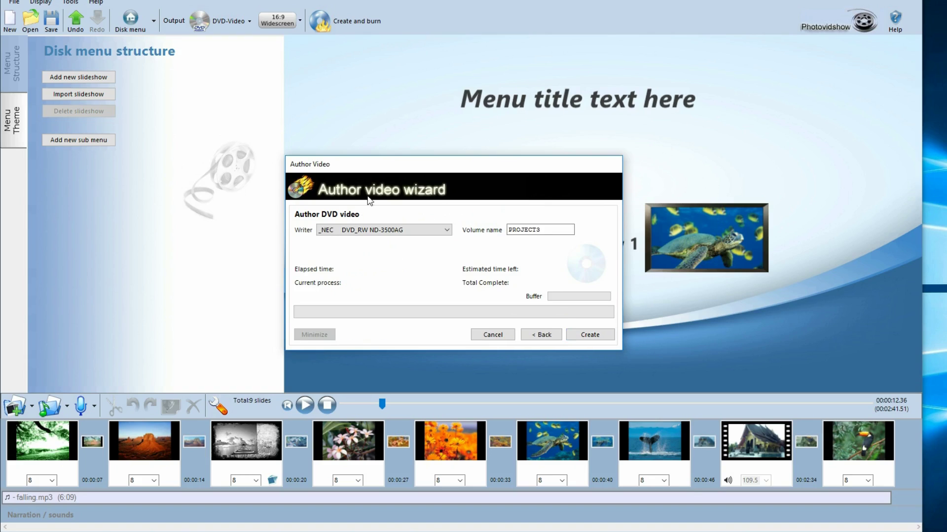